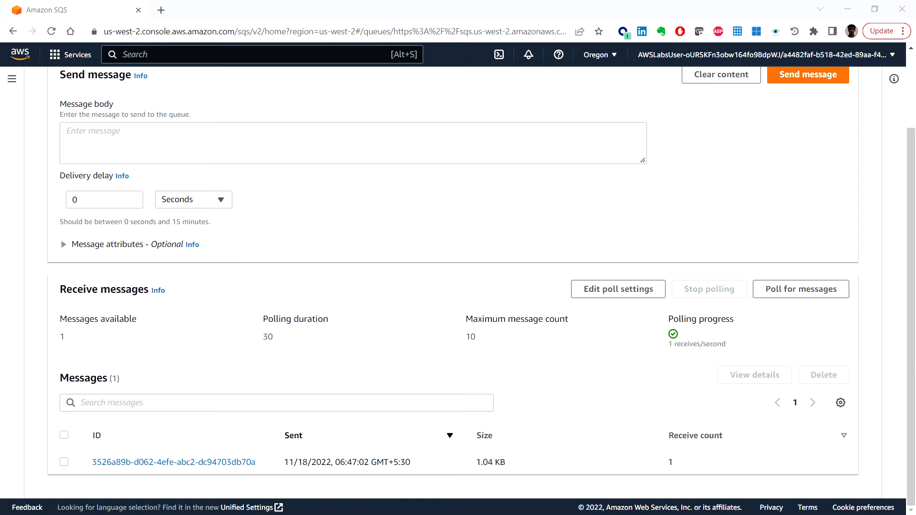
- Open the SNS topic resize-image-topic-9865 in Simple Notification Service for editing
{"action": "left_click", "coordinate": [22, 56]}
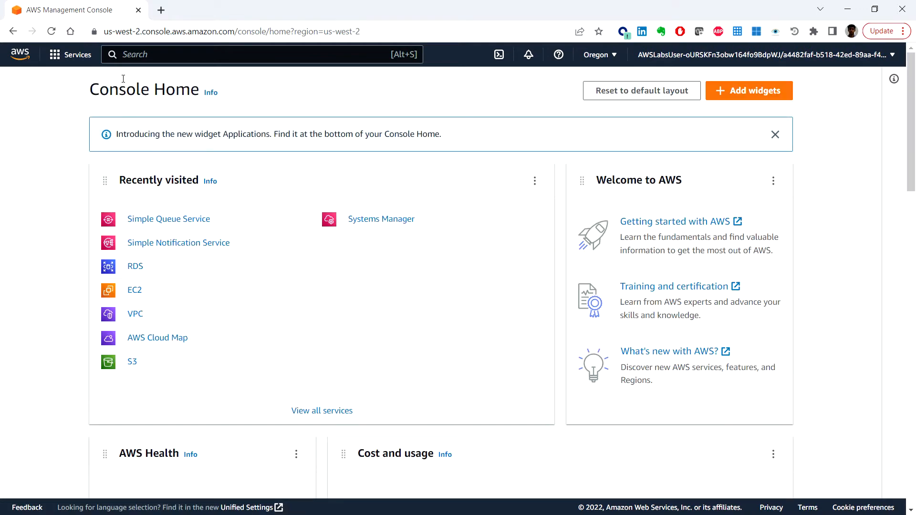
{"action": "left_click", "coordinate": [163, 243]}
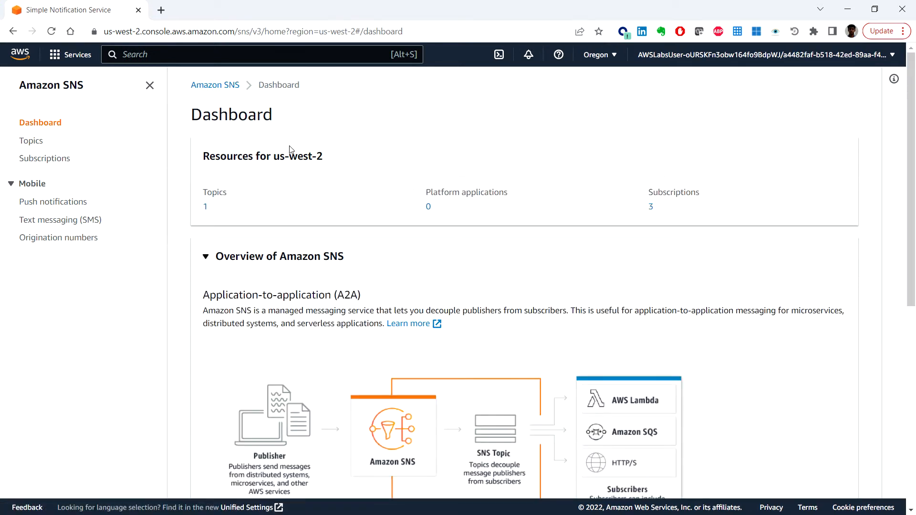
{"action": "left_click", "coordinate": [32, 145]}
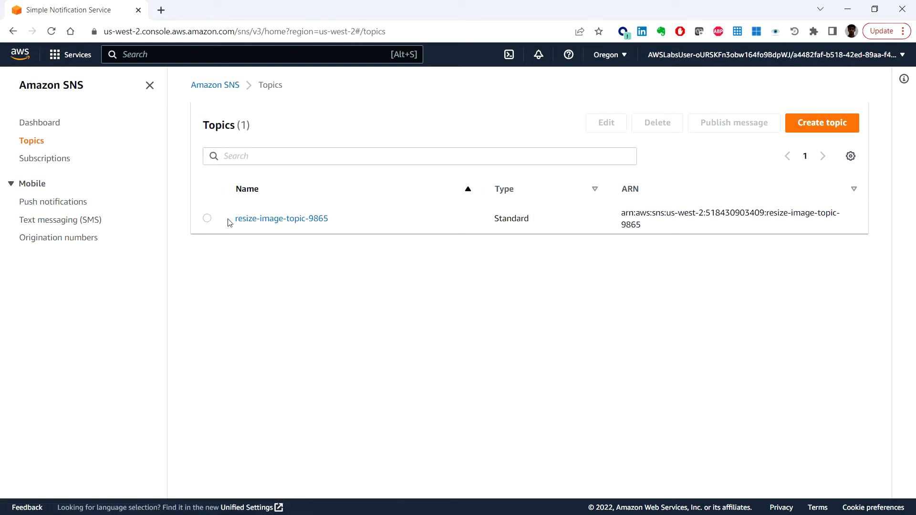
{"action": "left_click", "coordinate": [207, 219]}
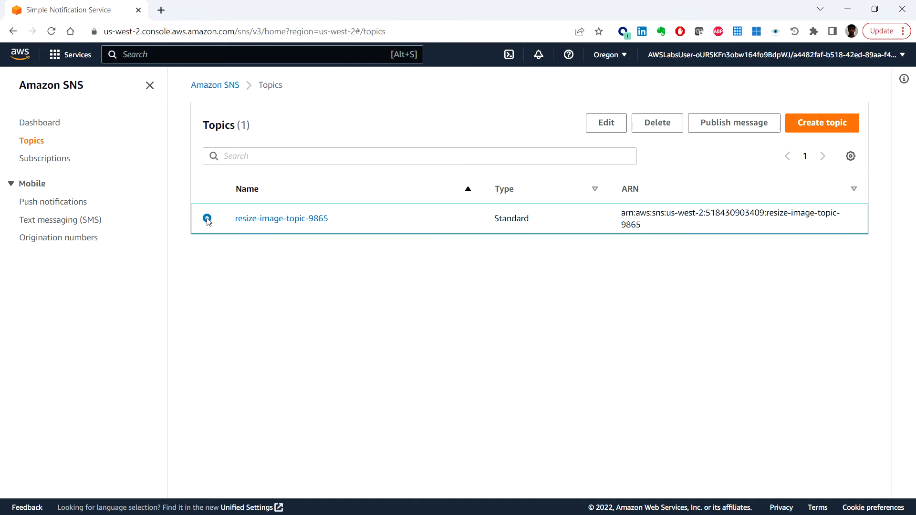
{"action": "left_click", "coordinate": [612, 127]}
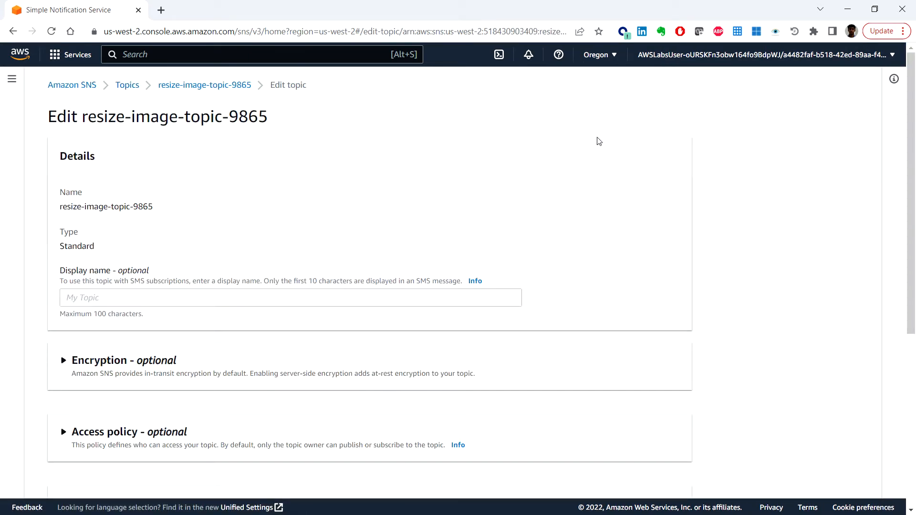
- Replace the topic's entire access policy JSON with the prepared policy that lets s3.amazonaws.com perform SNS:Publish
{"action": "scroll", "coordinate": [476, 285], "scroll_direction": "down", "scroll_amount": 1}
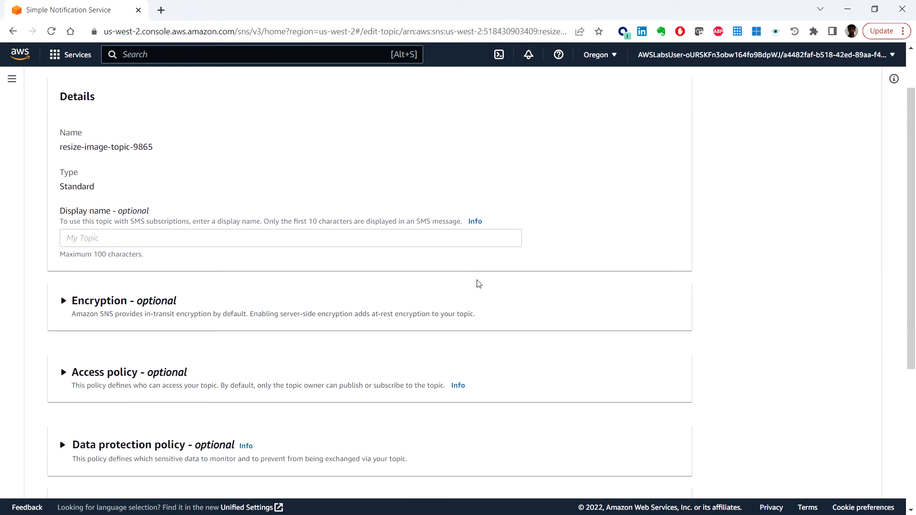
{"action": "scroll", "coordinate": [477, 284], "scroll_direction": "down", "scroll_amount": 2}
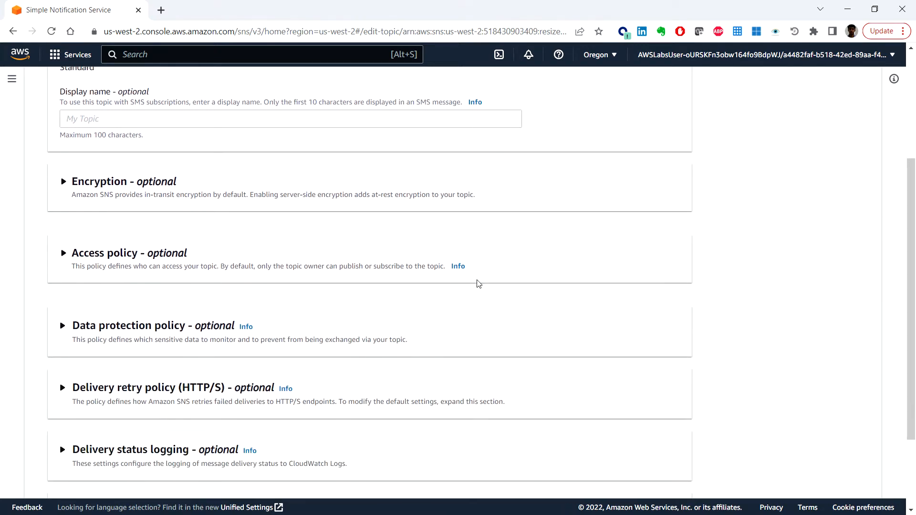
{"action": "scroll", "coordinate": [477, 285], "scroll_direction": "up", "scroll_amount": 1}
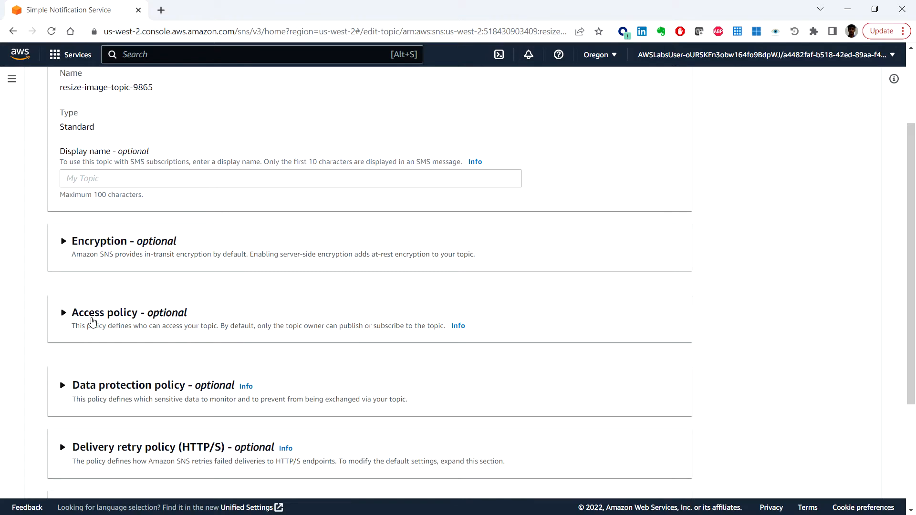
{"action": "left_click", "coordinate": [63, 316]}
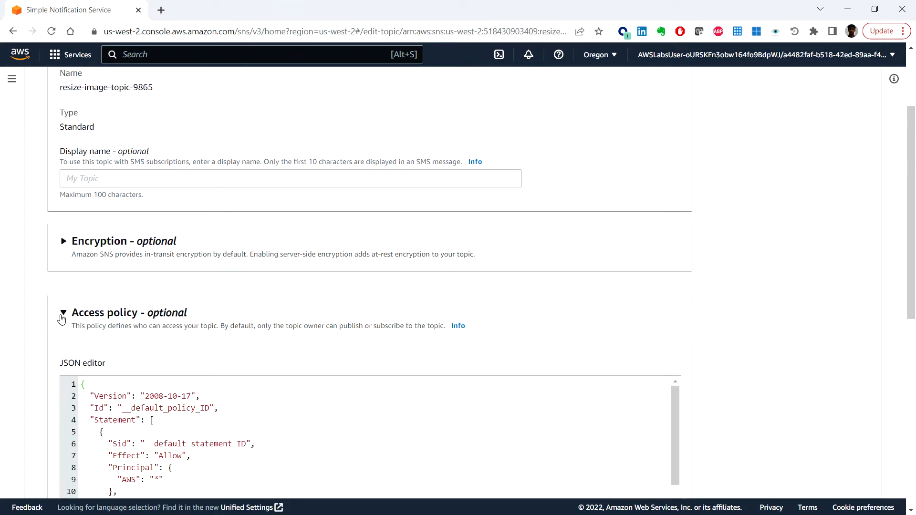
{"action": "scroll", "coordinate": [61, 319], "scroll_direction": "down", "scroll_amount": 3}
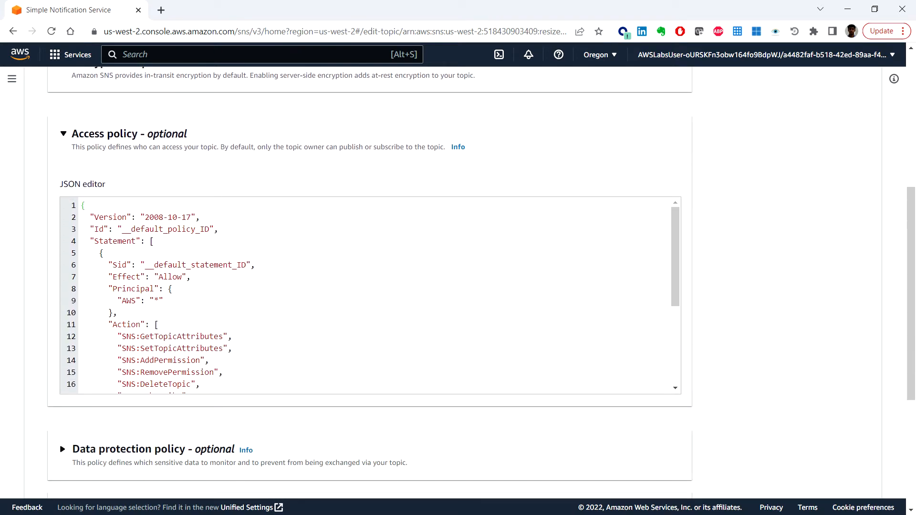
{"action": "key", "text": "alt+Tab"}
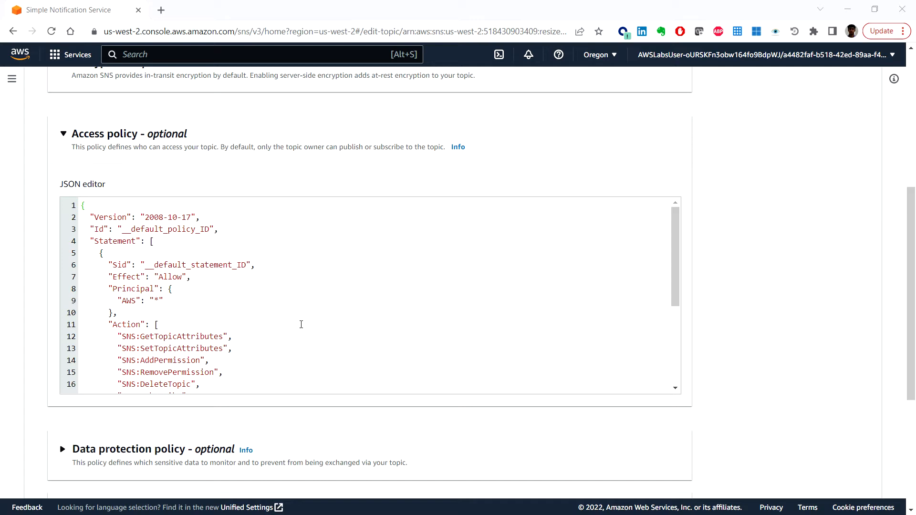
{"action": "left_click", "coordinate": [301, 325]}
{"action": "key", "text": "ctrl+a"}
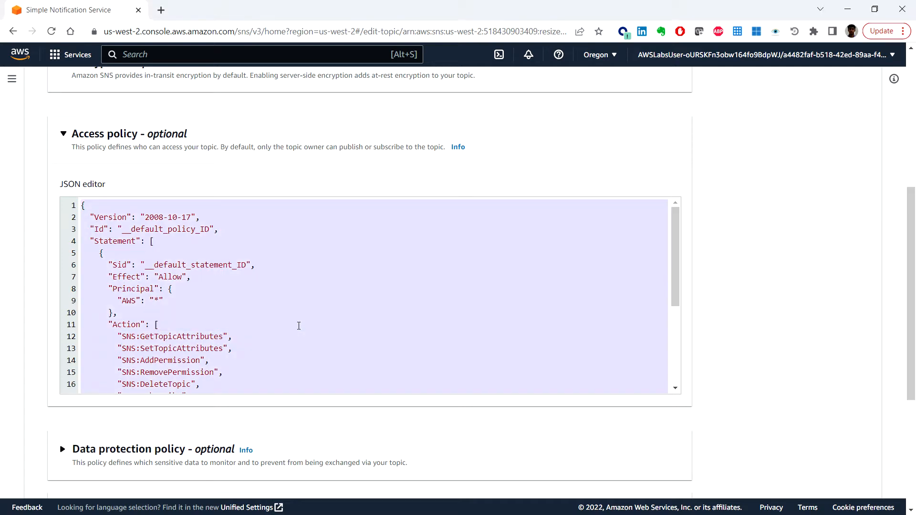
{"action": "key", "text": "BackSpace"}
{"action": "key", "text": "ctrl+v"}
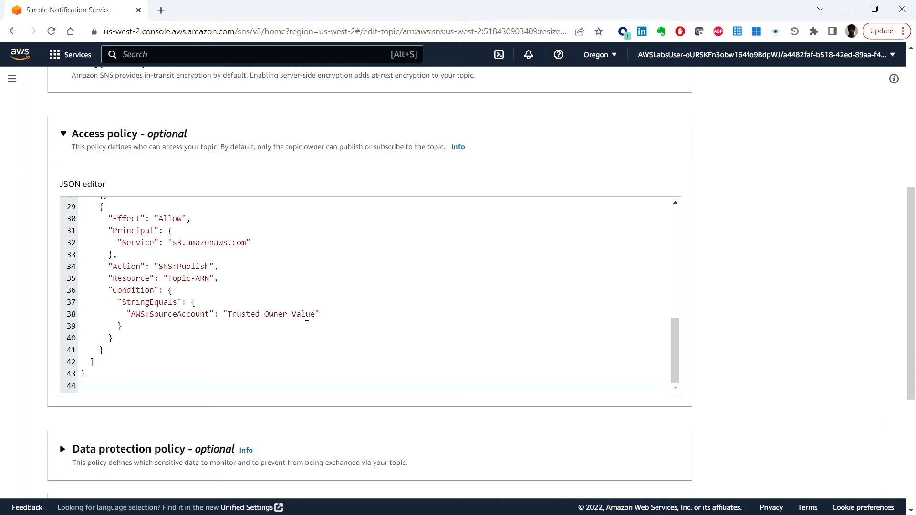
- In the s3.amazonaws.com statement, replace "Trusted Owner Value" with the AWS account ID and "Topic-ARN" with the ARN of resize-image-topic-9865
{"action": "left_click_drag", "start_coordinate": [228, 315], "coordinate": [316, 316]}
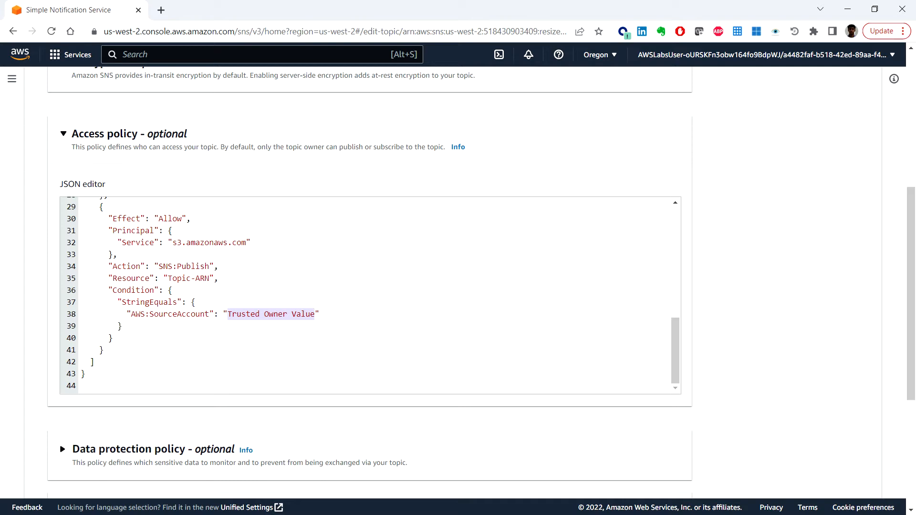
{"action": "key", "text": "alt+Tab"}
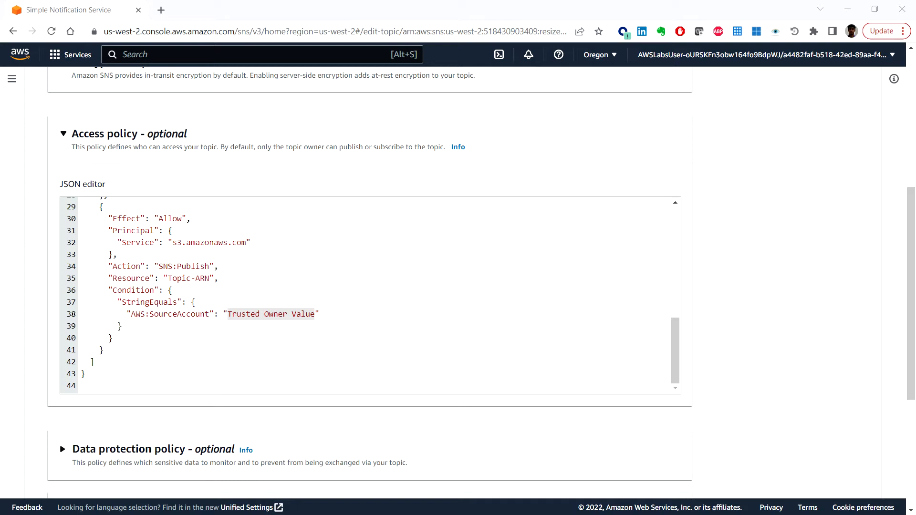
{"action": "right_click", "coordinate": [292, 315]}
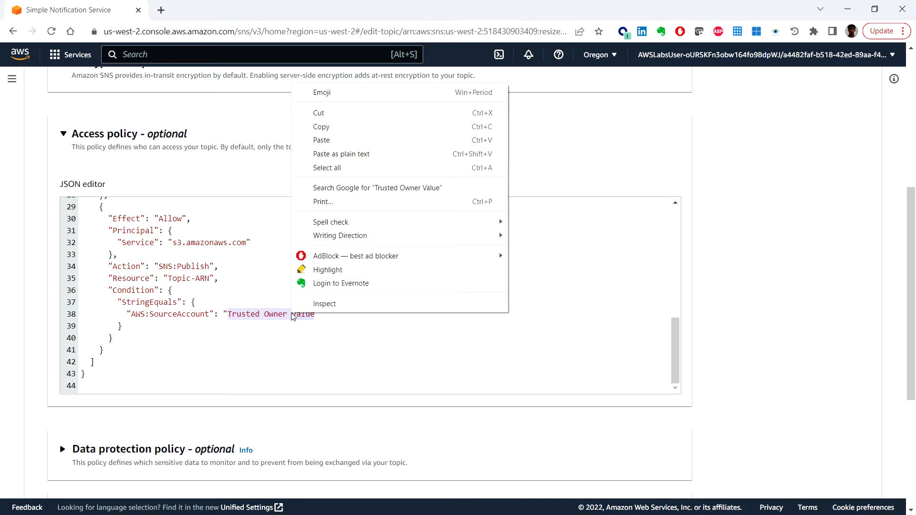
{"action": "left_click", "coordinate": [338, 140]}
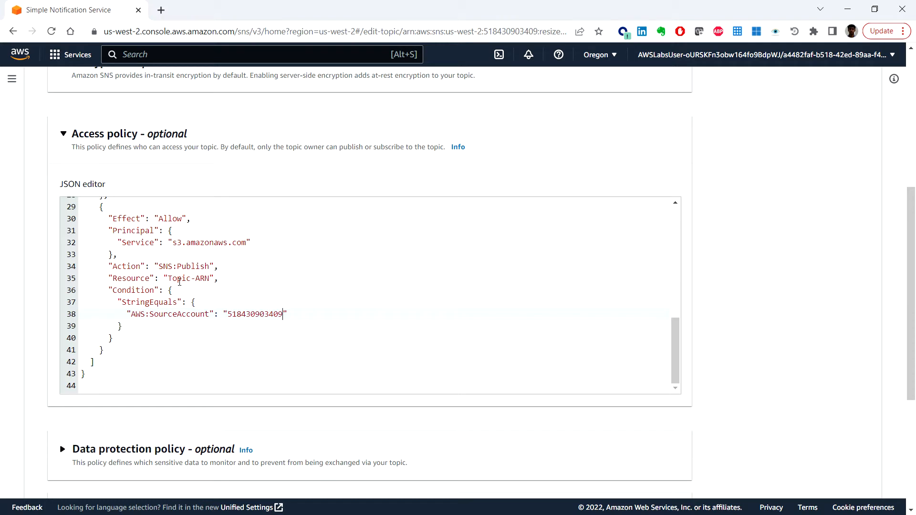
{"action": "left_click", "coordinate": [171, 279]}
{"action": "left_click_drag", "start_coordinate": [168, 279], "coordinate": [211, 278]}
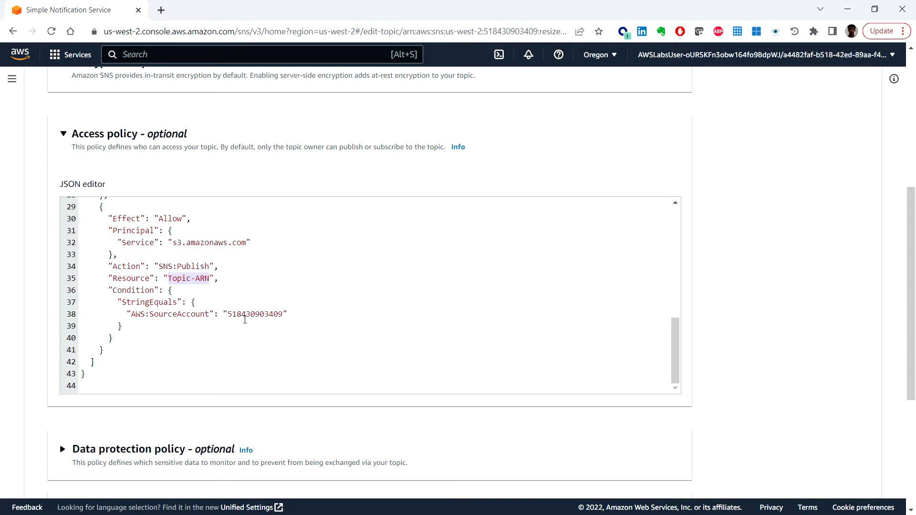
{"action": "key", "text": "ctrl+v"}
- Copy the S3 statement's account ID over "Trusted Owner Value" in the default statement's AWS:SourceAccount condition, and save the topic changes
{"action": "scroll", "coordinate": [292, 339], "scroll_direction": "up", "scroll_amount": 5}
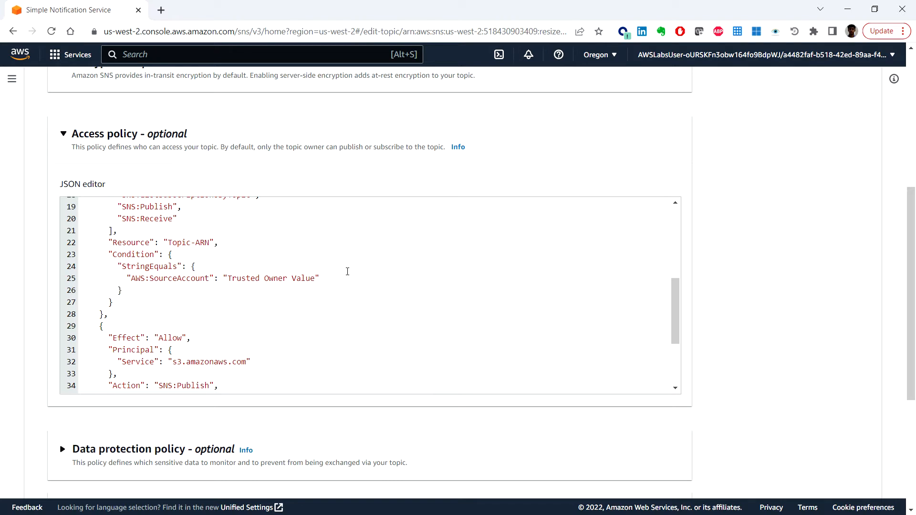
{"action": "scroll", "coordinate": [327, 282], "scroll_direction": "down", "scroll_amount": 3}
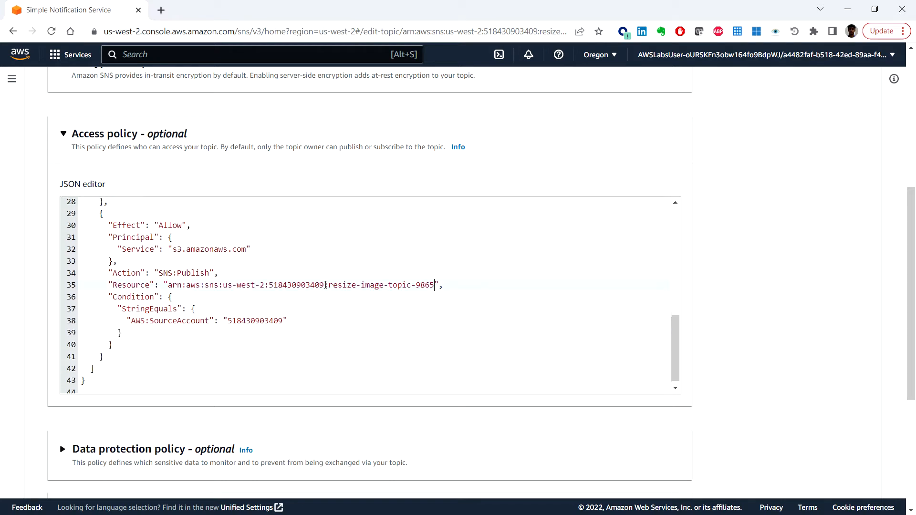
{"action": "scroll", "coordinate": [325, 285], "scroll_direction": "up", "scroll_amount": 9}
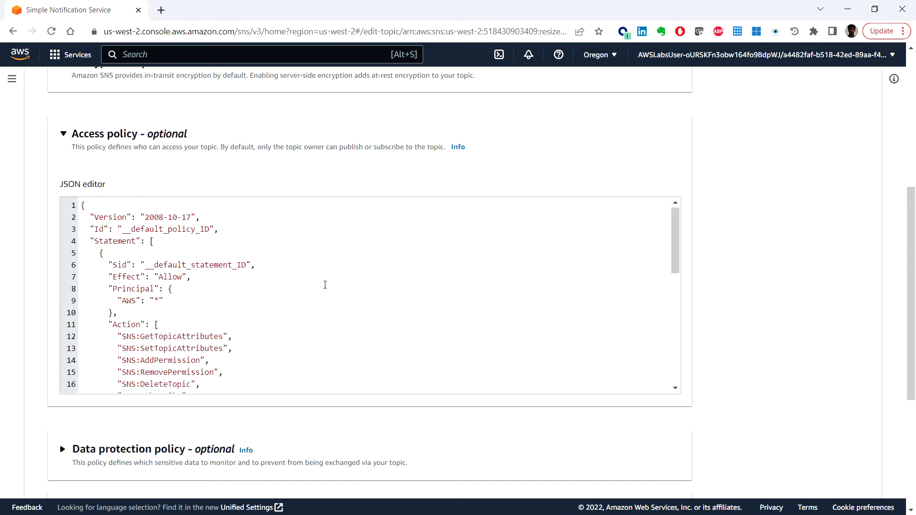
{"action": "scroll", "coordinate": [325, 285], "scroll_direction": "up", "scroll_amount": 2}
{"action": "scroll", "coordinate": [323, 284], "scroll_direction": "down", "scroll_amount": 6}
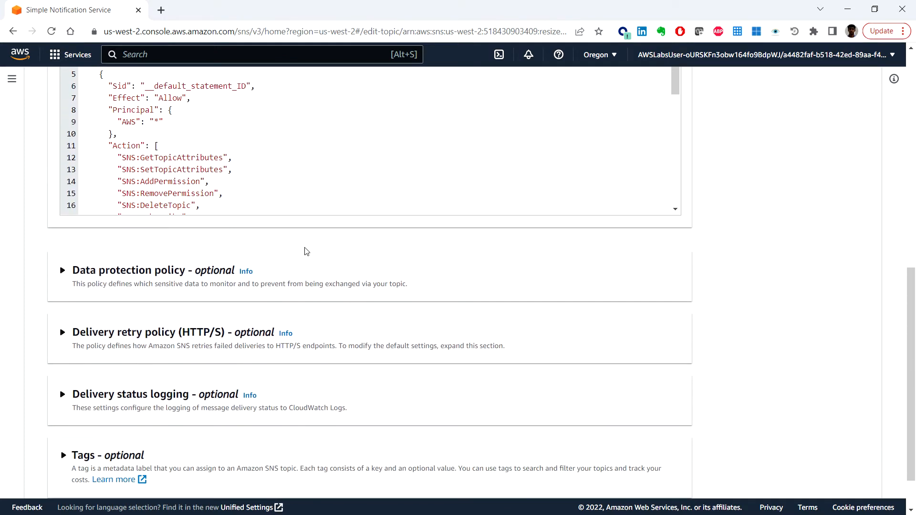
{"action": "scroll", "coordinate": [311, 210], "scroll_direction": "down", "scroll_amount": 7}
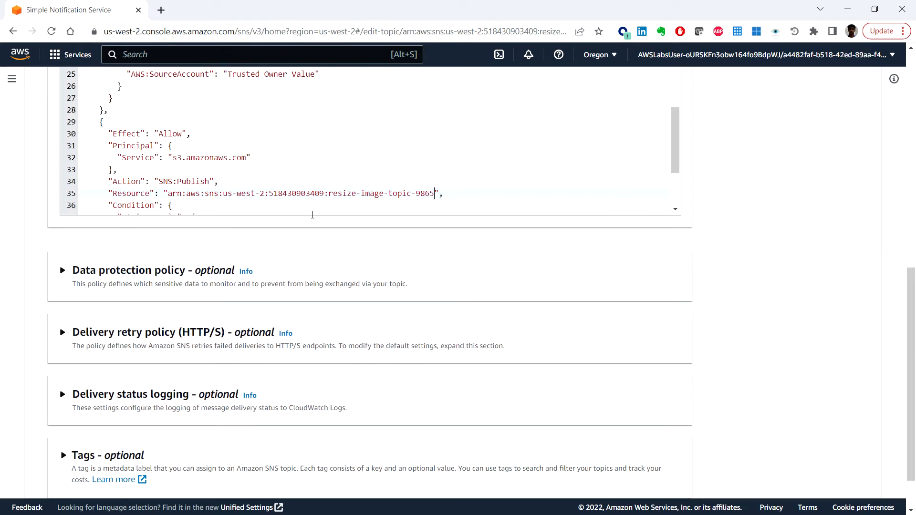
{"action": "scroll", "coordinate": [798, 313], "scroll_direction": "up", "scroll_amount": 4}
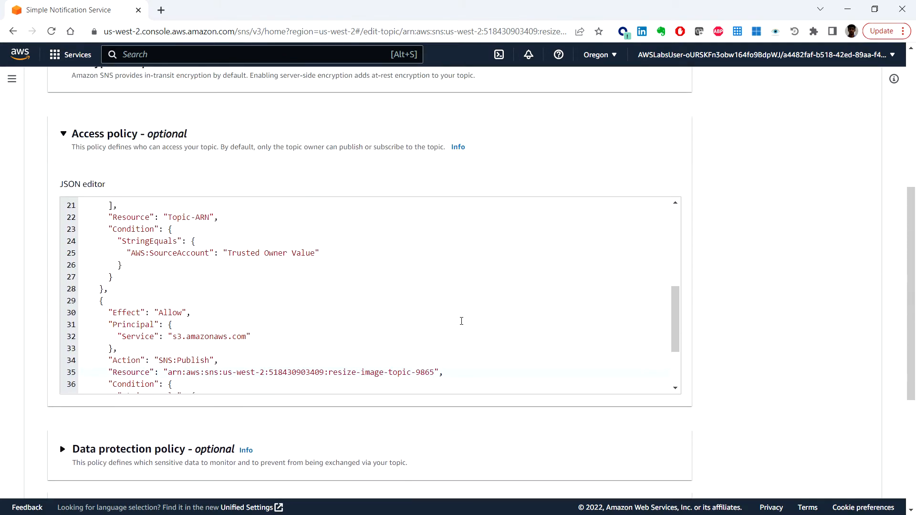
{"action": "scroll", "coordinate": [429, 319], "scroll_direction": "down", "scroll_amount": 2}
{"action": "double_click", "coordinate": [261, 313]}
{"action": "key", "text": "ctrl+c"}
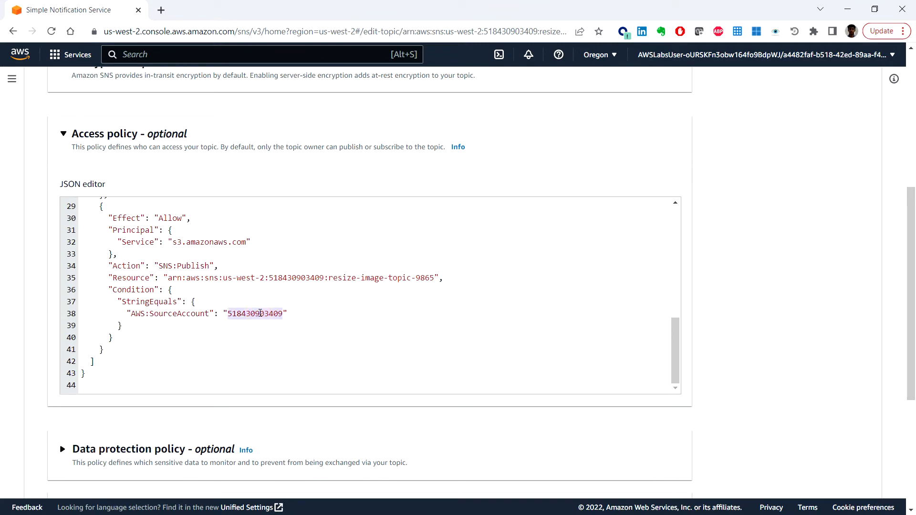
{"action": "scroll", "coordinate": [300, 252], "scroll_direction": "up", "scroll_amount": 3}
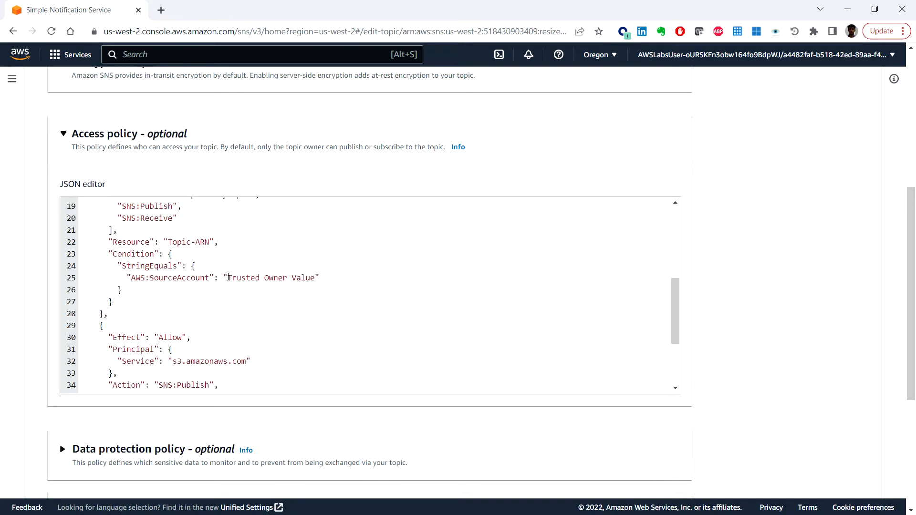
{"action": "left_click_drag", "start_coordinate": [228, 277], "coordinate": [314, 276]}
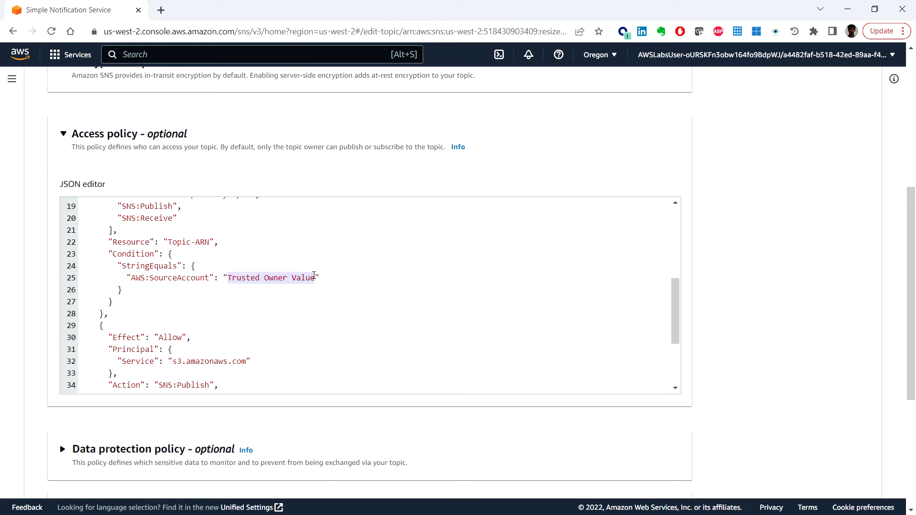
{"action": "key", "text": "ctrl+v"}
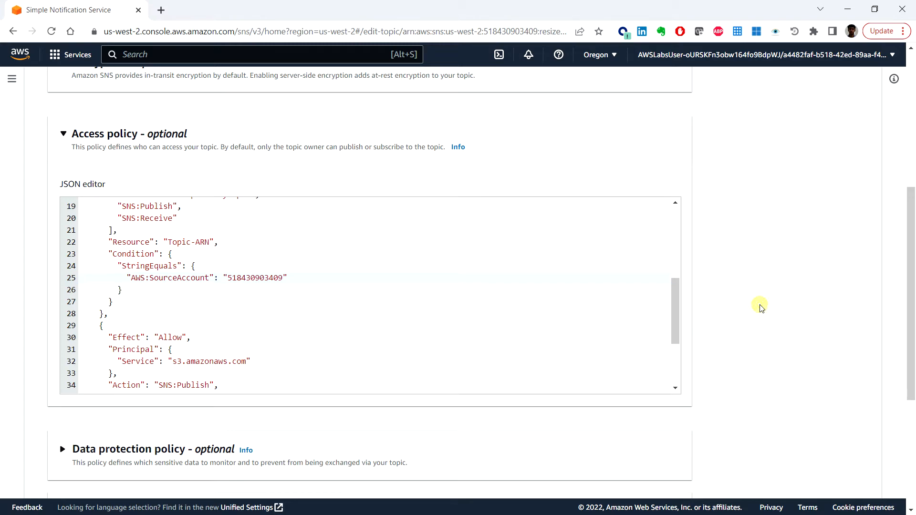
{"action": "scroll", "coordinate": [759, 307], "scroll_direction": "down", "scroll_amount": 5}
{"action": "left_click", "coordinate": [666, 479]}
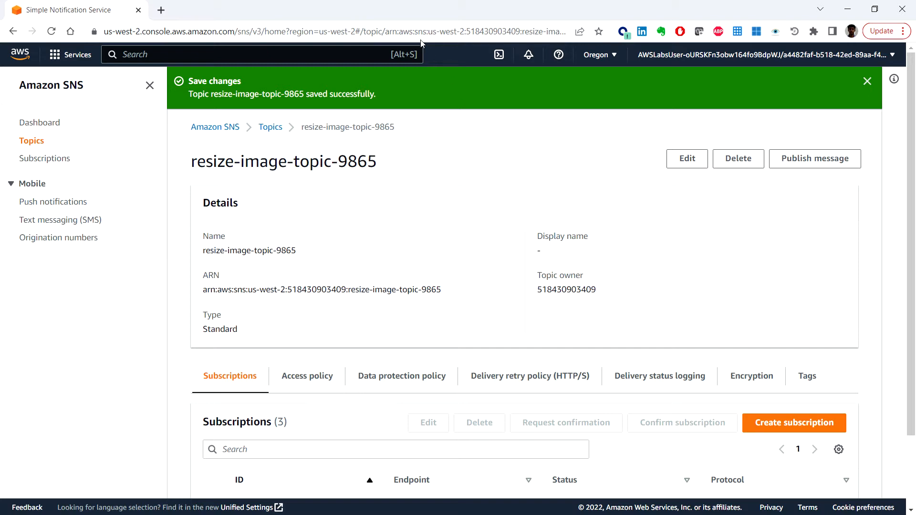
- Open the properties of the labstack labbucket bucket (US West, Oregon) in S3
{"action": "left_click", "coordinate": [19, 57]}
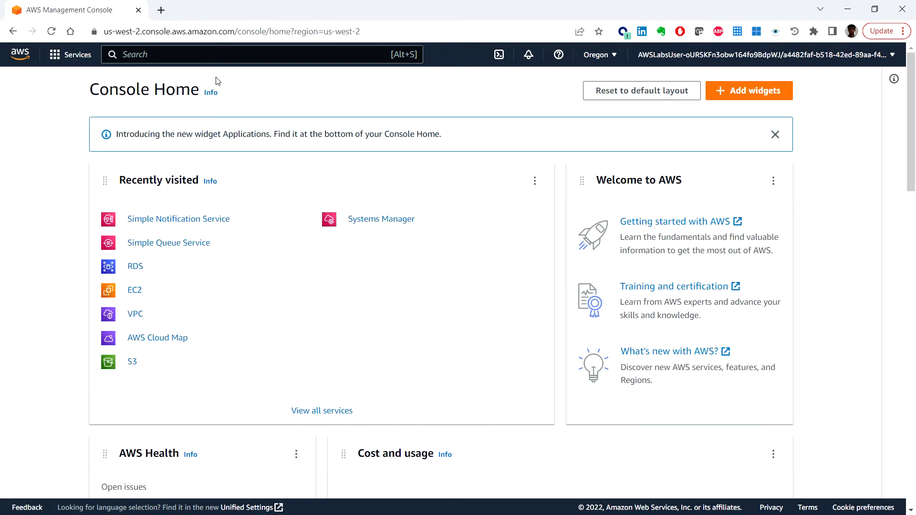
{"action": "left_click", "coordinate": [132, 363]}
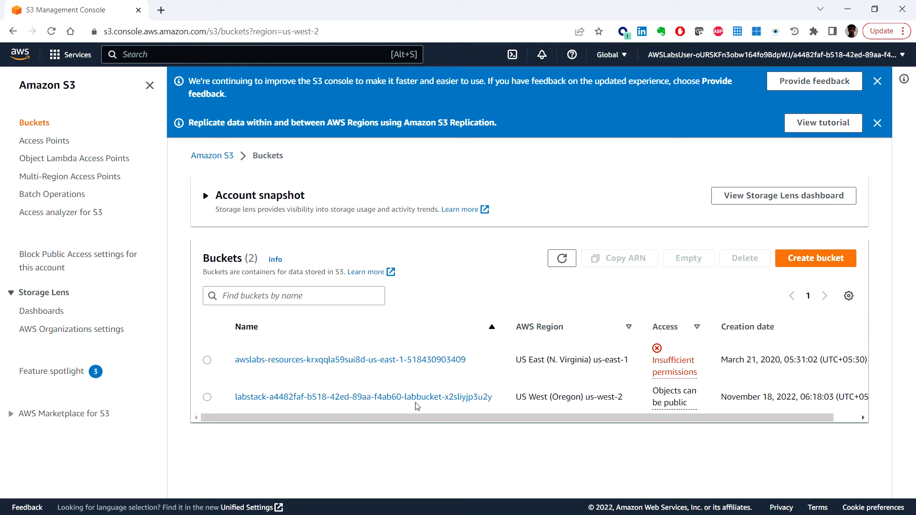
{"action": "left_click", "coordinate": [207, 398]}
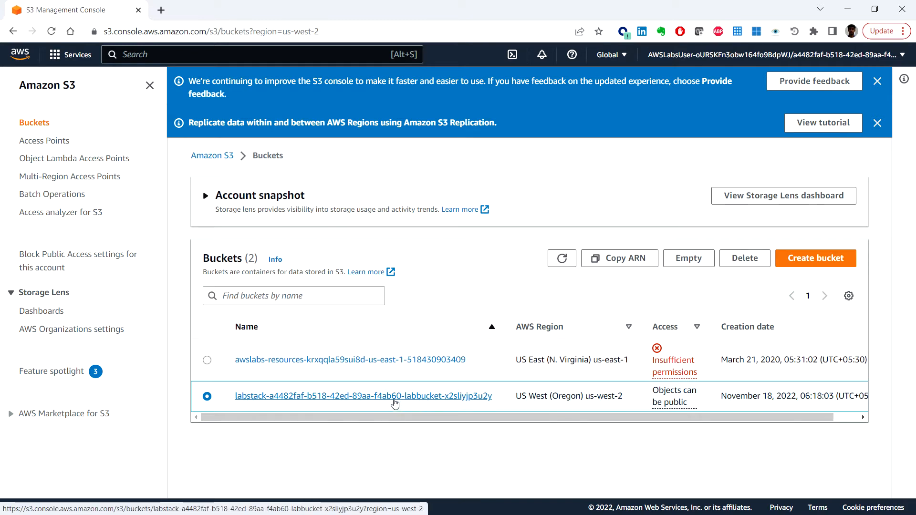
{"action": "left_click", "coordinate": [322, 397]}
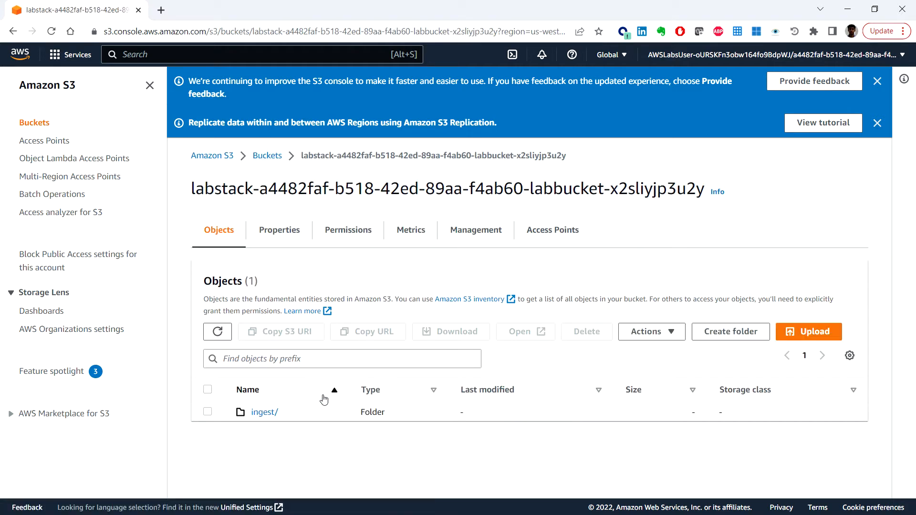
{"action": "left_click", "coordinate": [290, 240]}
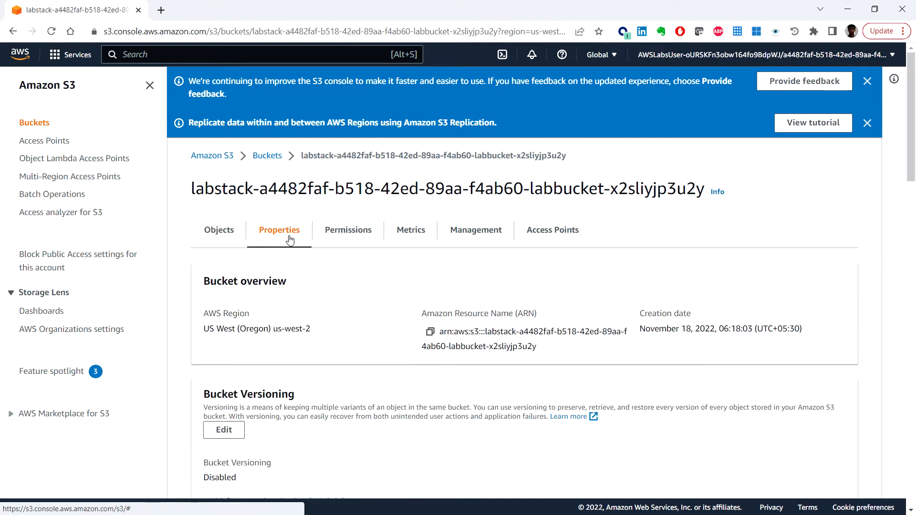
{"action": "scroll", "coordinate": [375, 410], "scroll_direction": "down", "scroll_amount": 6}
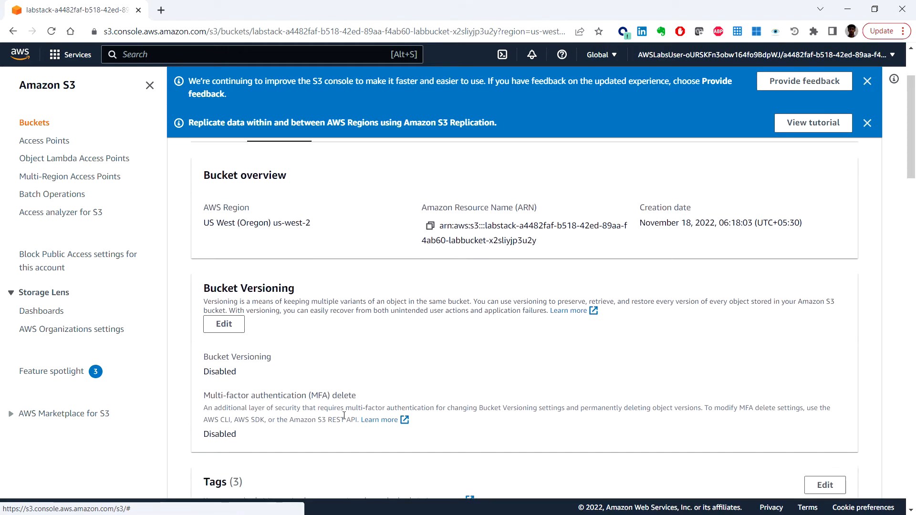
- Start a new event notification for the bucket, named resize-image-event, with prefix ingest/ and suffix .jpg
{"action": "scroll", "coordinate": [456, 413], "scroll_direction": "down", "scroll_amount": 9}
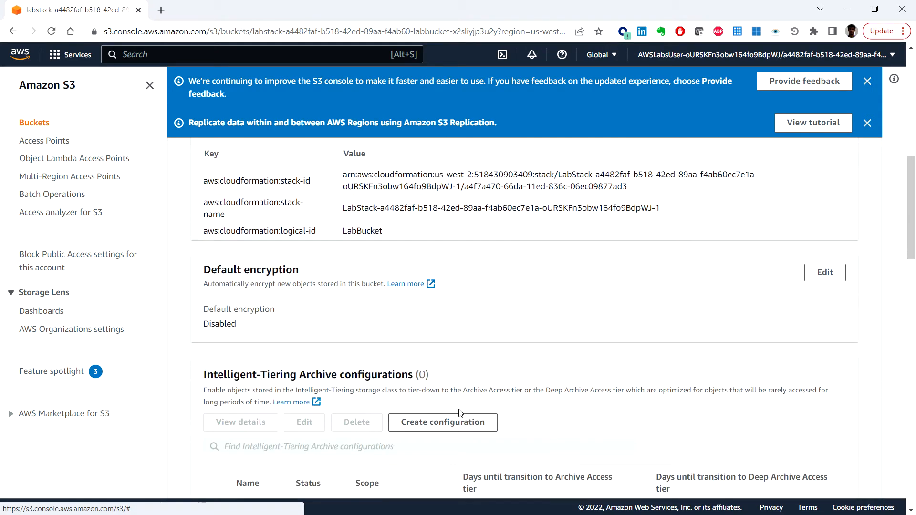
{"action": "scroll", "coordinate": [508, 418], "scroll_direction": "down", "scroll_amount": 9}
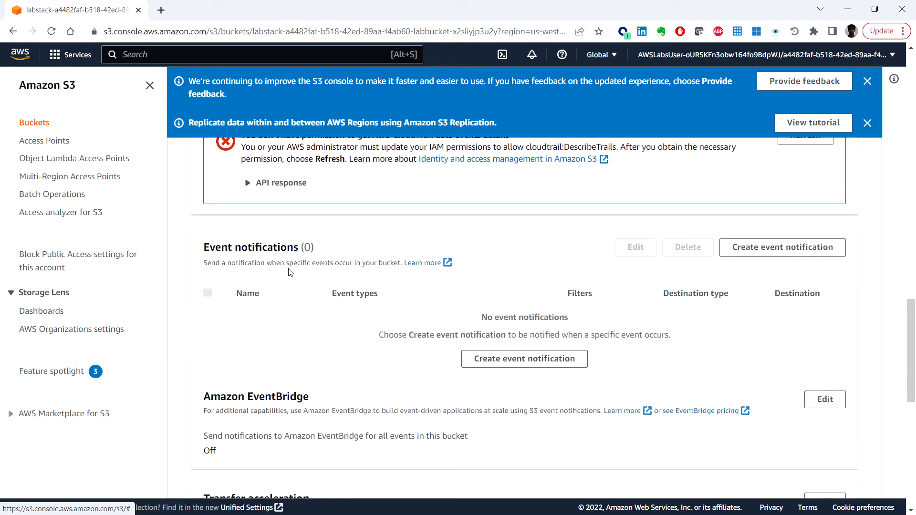
{"action": "left_click", "coordinate": [556, 362]}
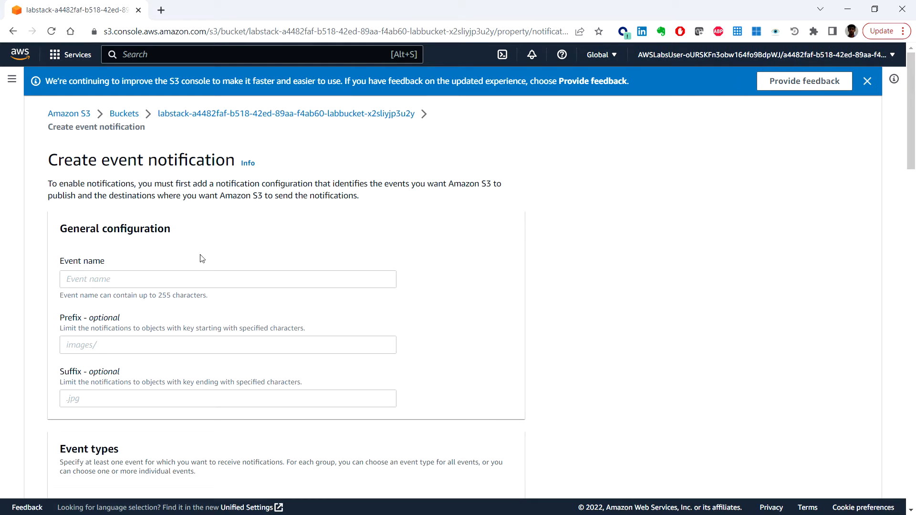
{"action": "left_click", "coordinate": [206, 280]}
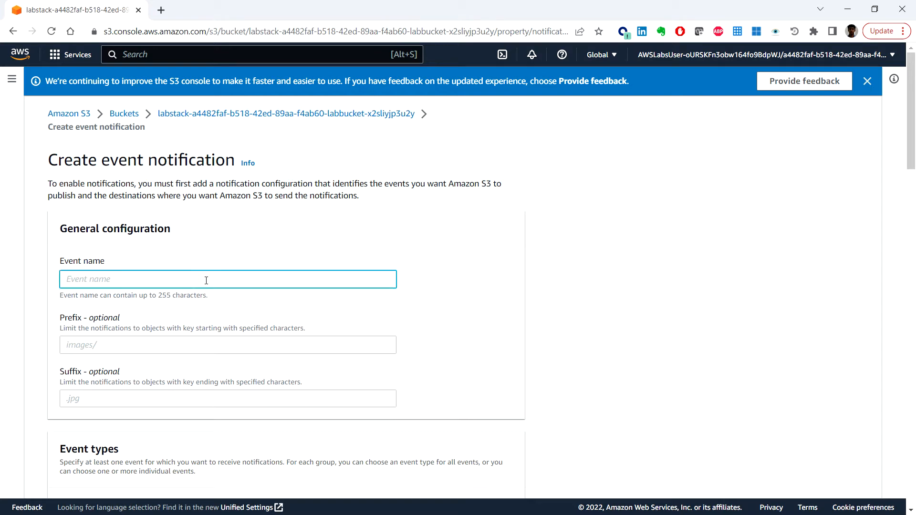
{"action": "type", "text": "resize-image-event"}
{"action": "key", "text": "Tab"}
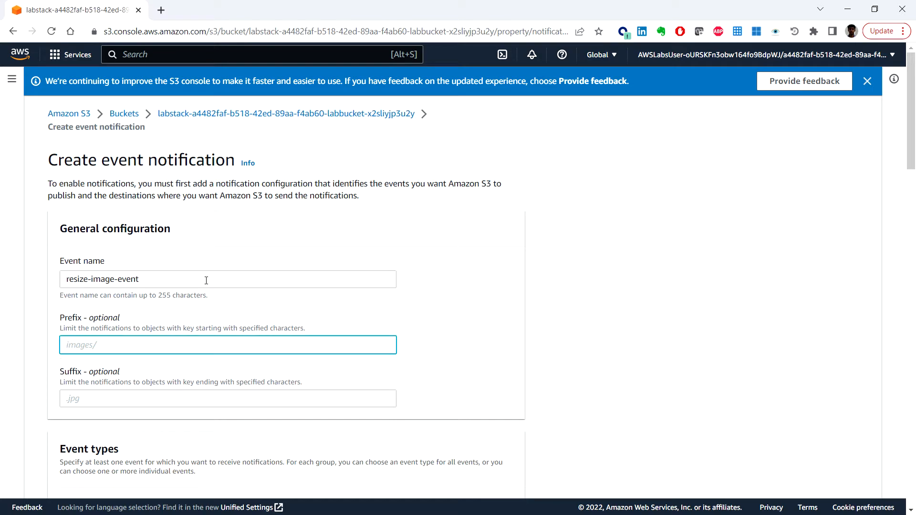
{"action": "type", "text": "ingest/"}
{"action": "key", "text": "Tab"}
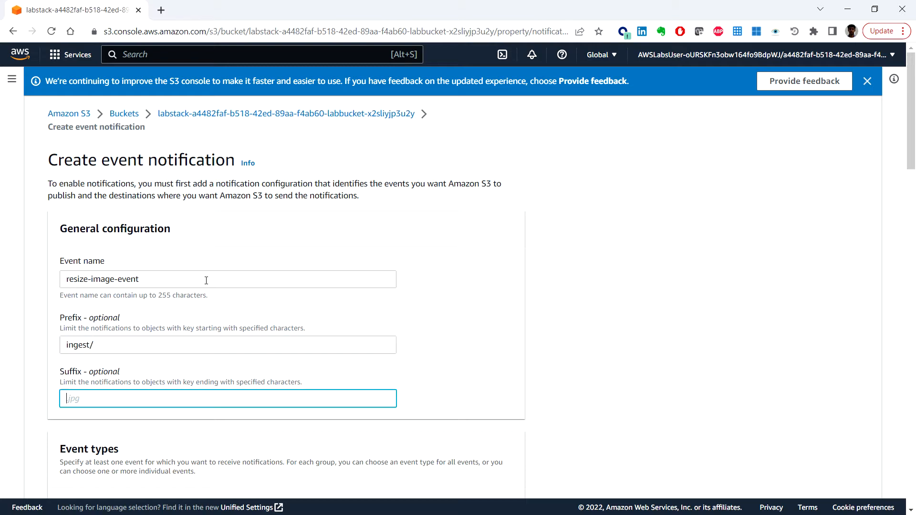
{"action": "type", "text": ".jpg"}
- Have the notification cover all object create events (s3:ObjectCreated:*)
{"action": "scroll", "coordinate": [550, 423], "scroll_direction": "down", "scroll_amount": 3}
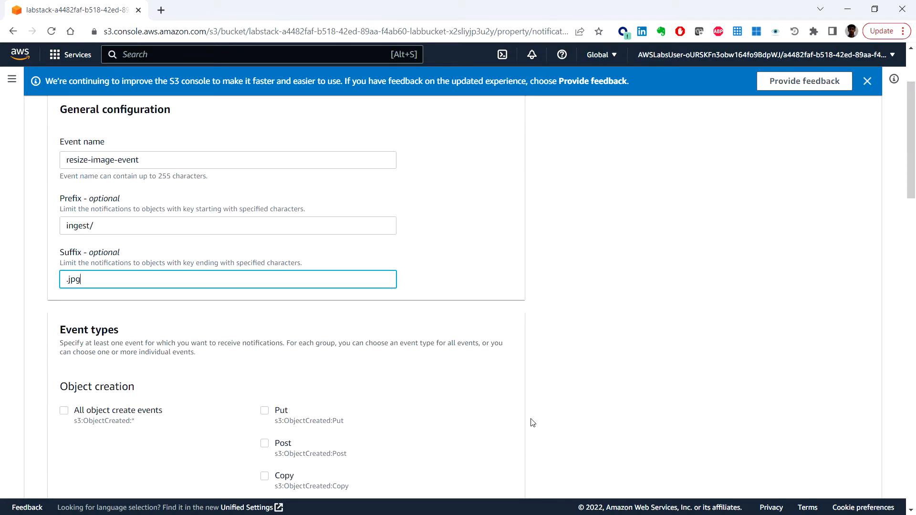
{"action": "scroll", "coordinate": [200, 397], "scroll_direction": "down", "scroll_amount": 1}
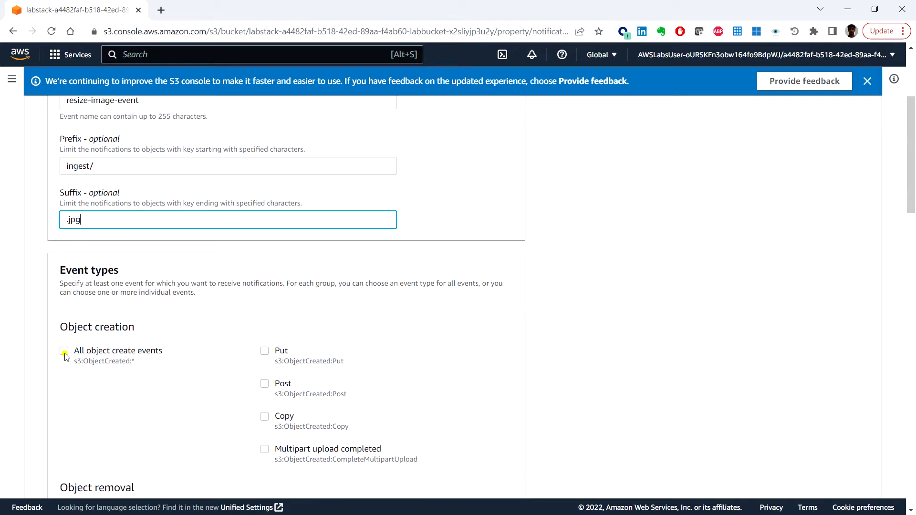
{"action": "left_click", "coordinate": [64, 352]}
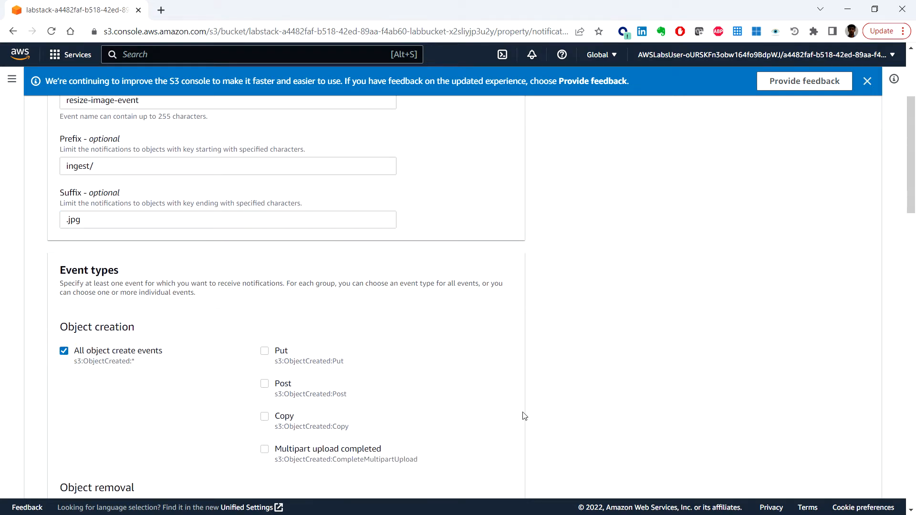
- Set the notification's destination to the SNS topic resize-image-topic-9865 and save the event notification
{"action": "scroll", "coordinate": [524, 417], "scroll_direction": "down", "scroll_amount": 9}
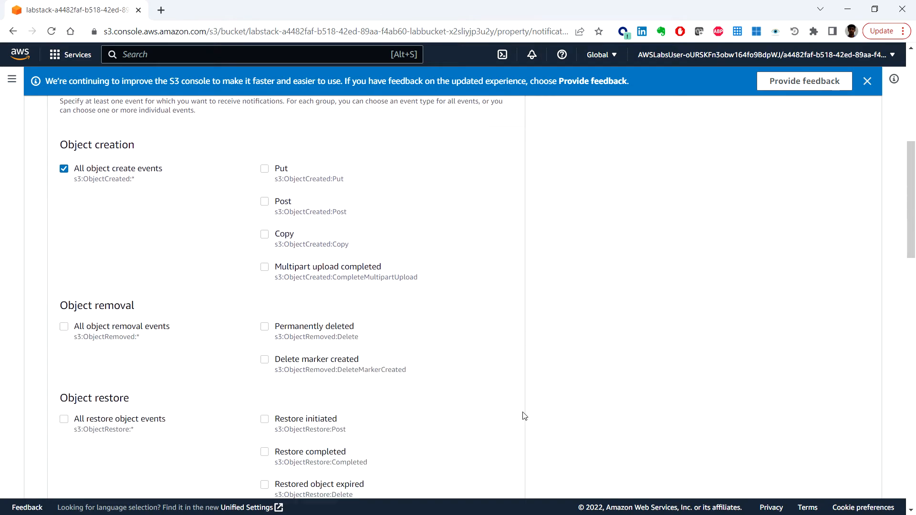
{"action": "scroll", "coordinate": [524, 416], "scroll_direction": "down", "scroll_amount": 12}
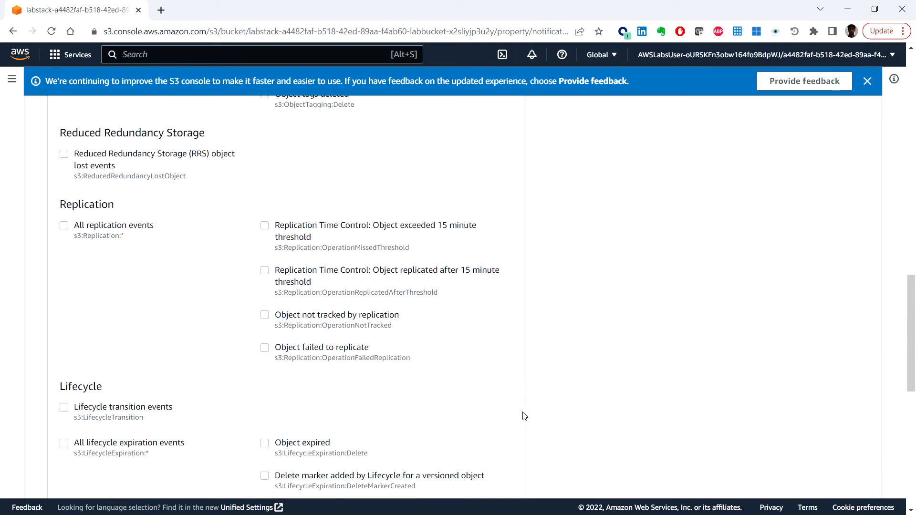
{"action": "scroll", "coordinate": [524, 417], "scroll_direction": "down", "scroll_amount": 3}
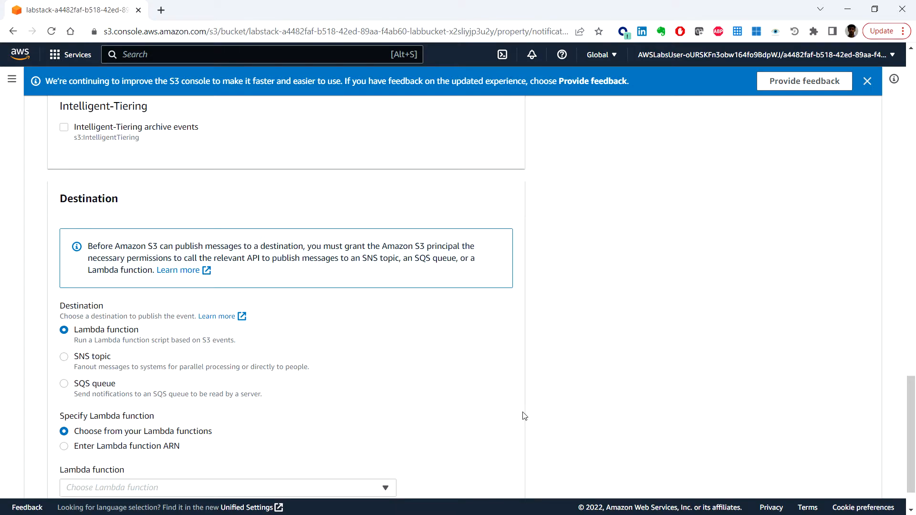
{"action": "scroll", "coordinate": [524, 417], "scroll_direction": "down", "scroll_amount": 2}
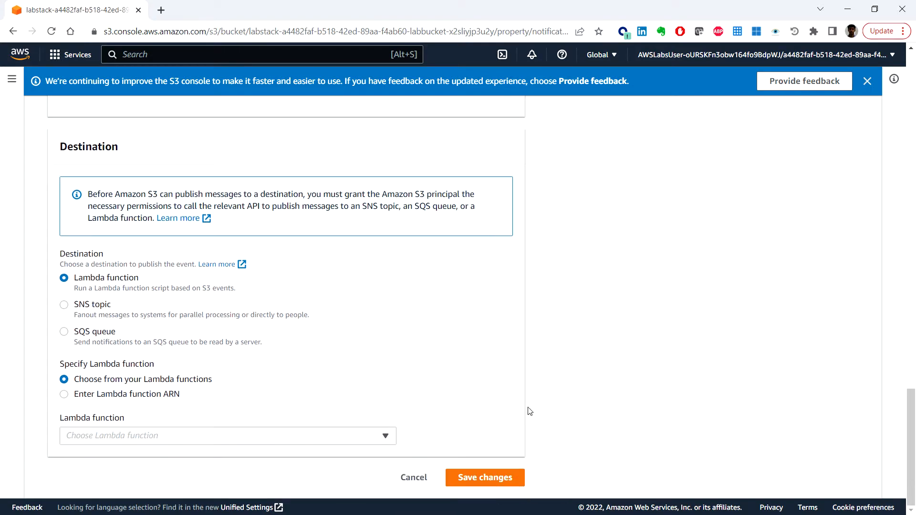
{"action": "left_click", "coordinate": [65, 306]}
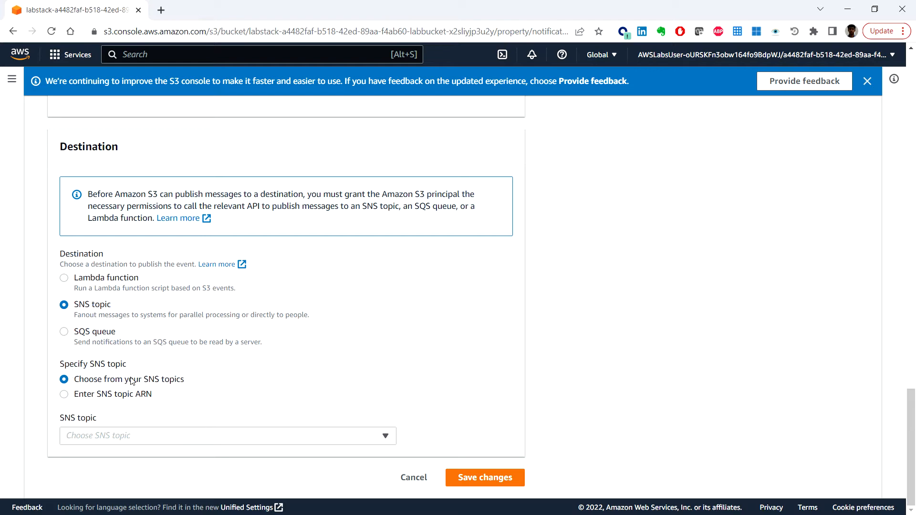
{"action": "left_click", "coordinate": [381, 443]}
{"action": "left_click", "coordinate": [191, 477]}
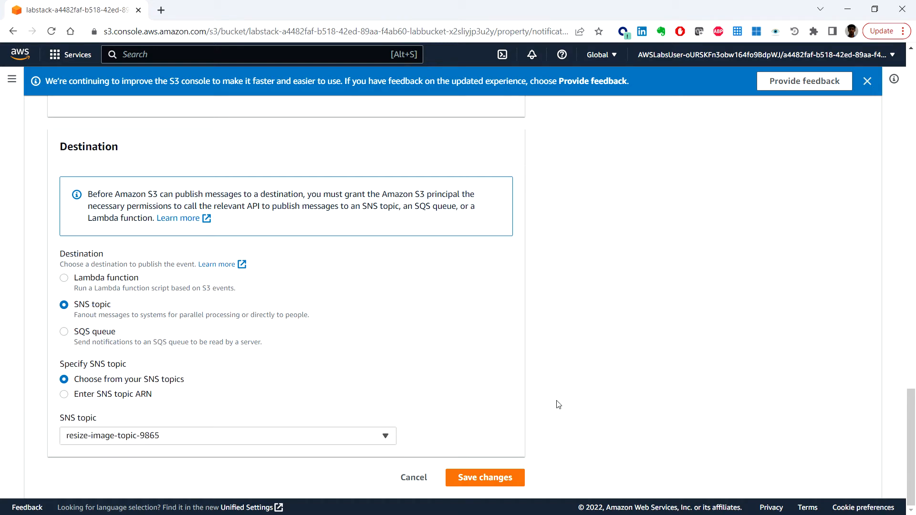
{"action": "left_click", "coordinate": [509, 479]}
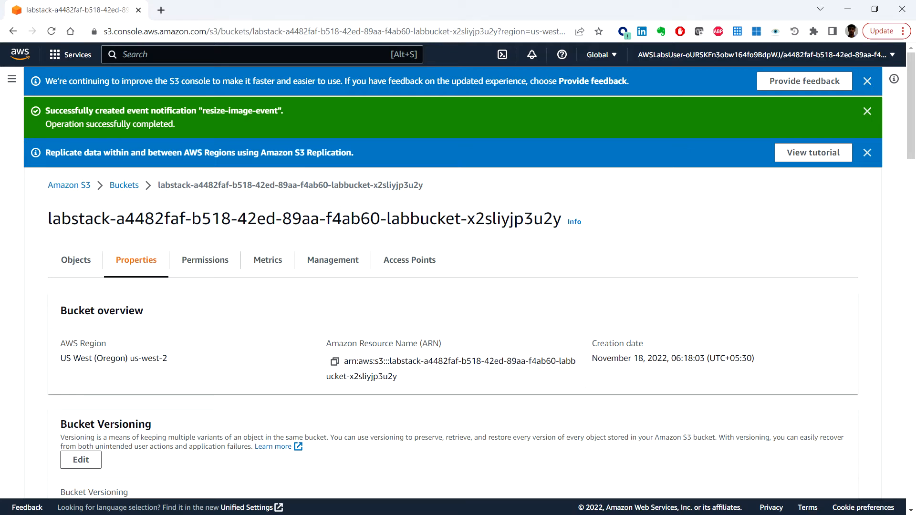
- Go to the Lambda service in the Oregon region and start creating a new function
{"action": "left_click", "coordinate": [21, 57]}
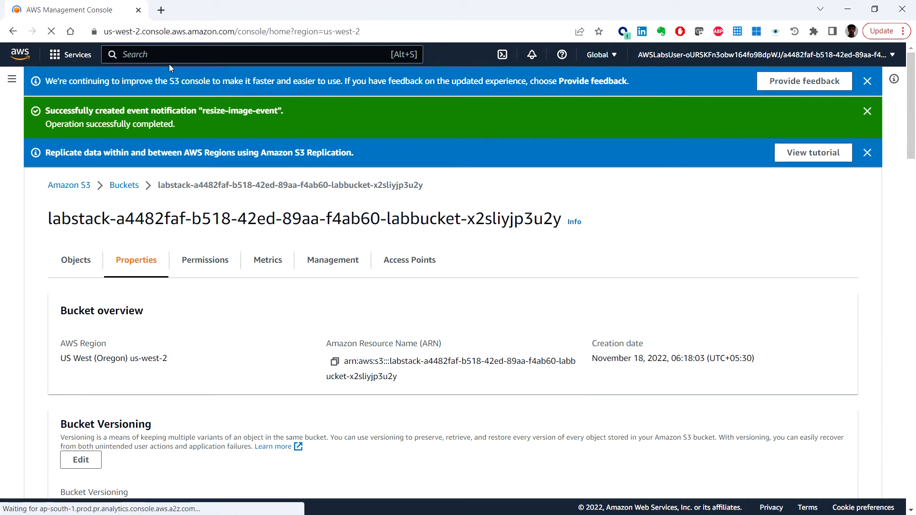
{"action": "left_click", "coordinate": [178, 57]}
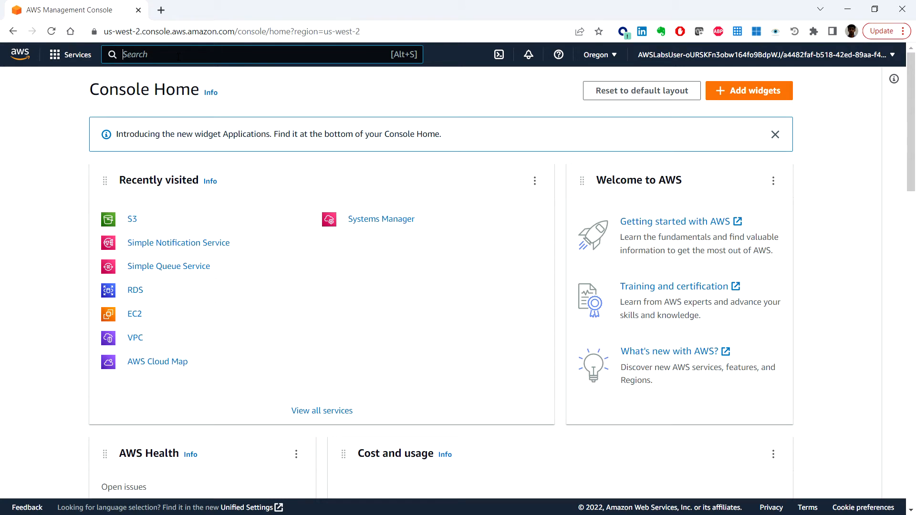
{"action": "type", "text": "lam"}
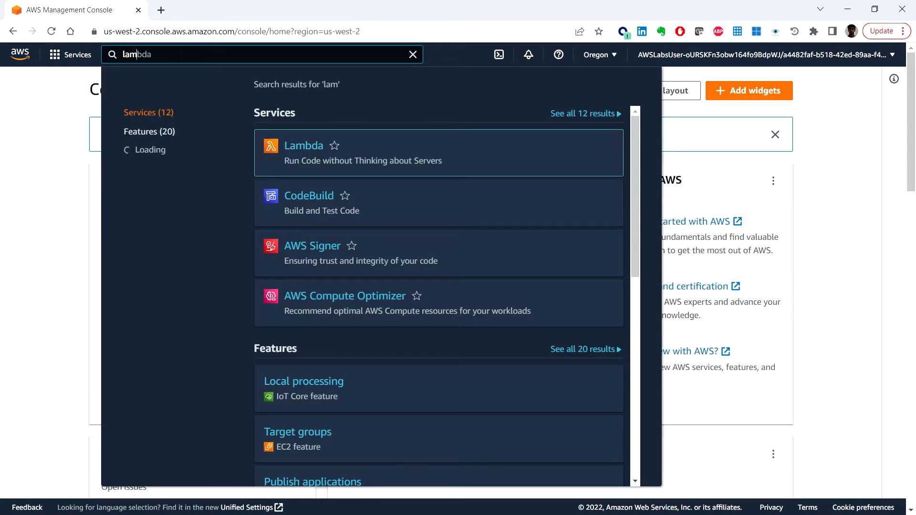
{"action": "left_click", "coordinate": [305, 149]}
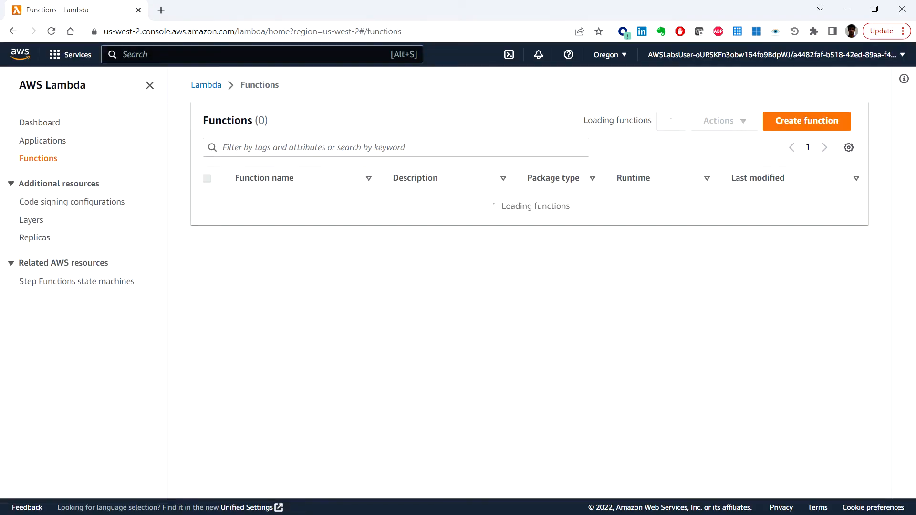
{"action": "left_click", "coordinate": [807, 122]}
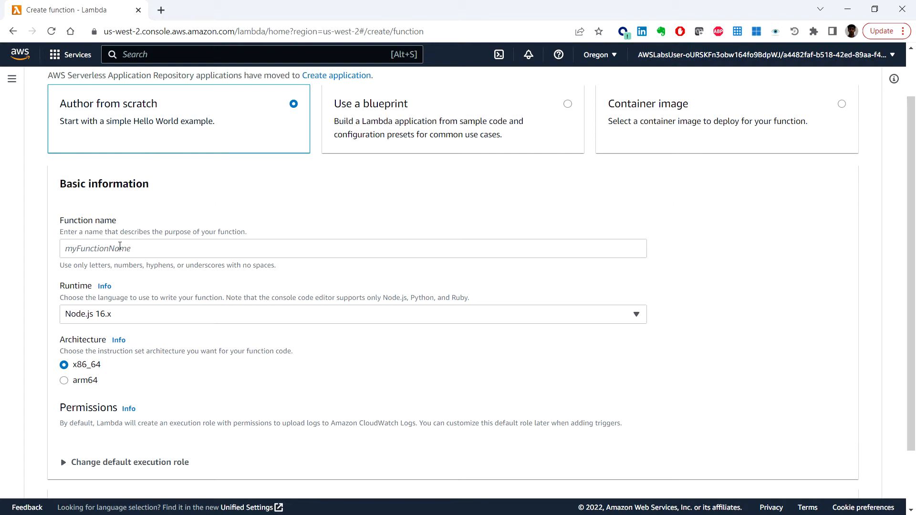
- Name the new from-scratch function CreateThumpnail
{"action": "left_click", "coordinate": [120, 246]}
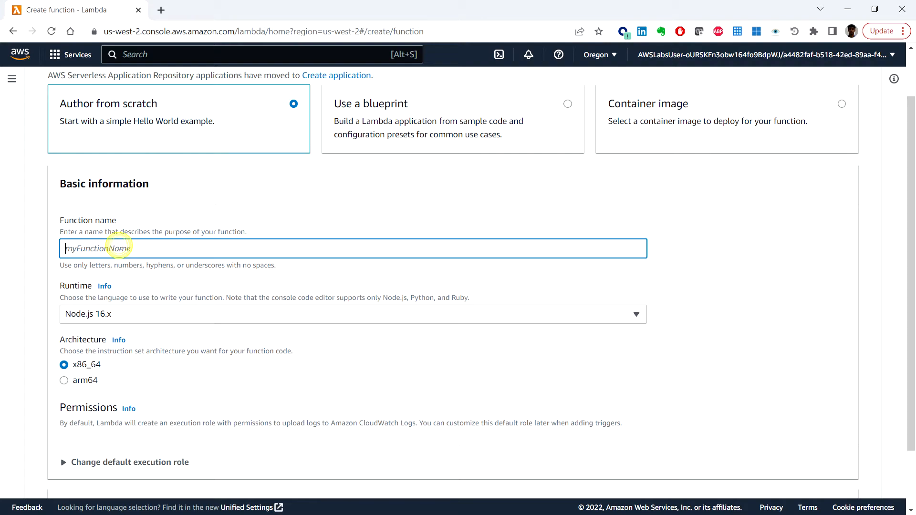
{"action": "type", "text": "C"}
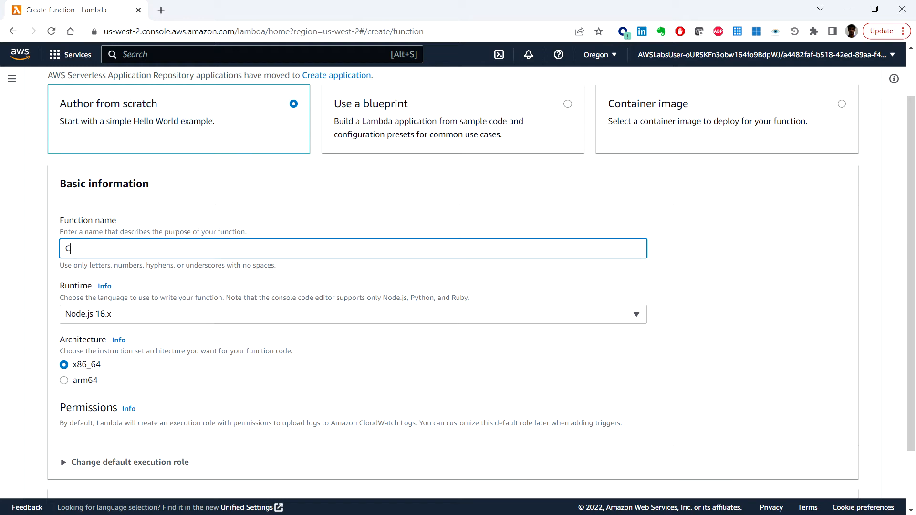
{"action": "type", "text": "reateThumpnail"}
{"action": "key", "text": "Tab"}
{"action": "key", "text": "Tab"}
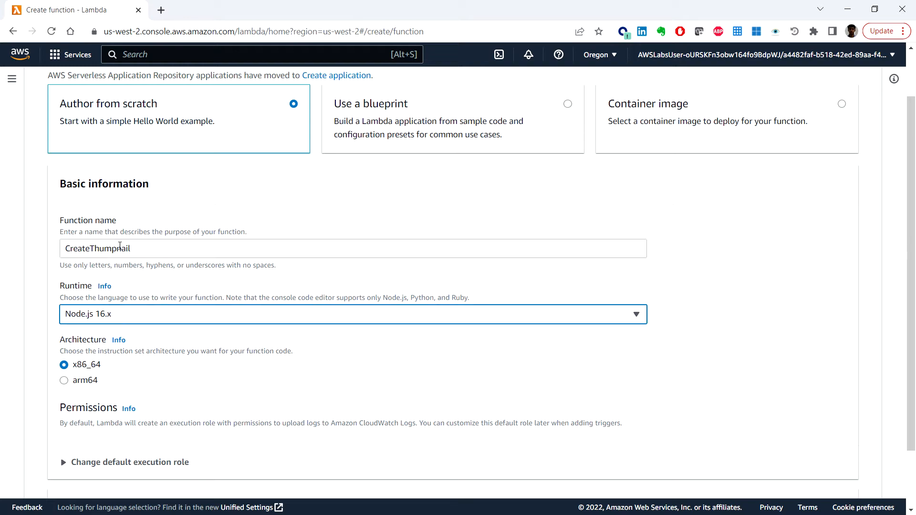
- Set the function's runtime to Python 3.9
{"action": "key", "text": "p"}
{"action": "left_click", "coordinate": [593, 315]}
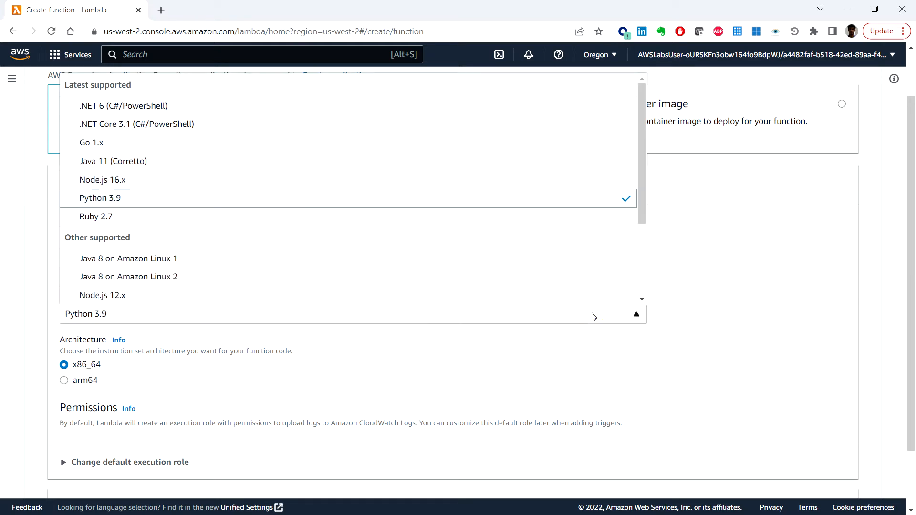
{"action": "left_click", "coordinate": [593, 317]}
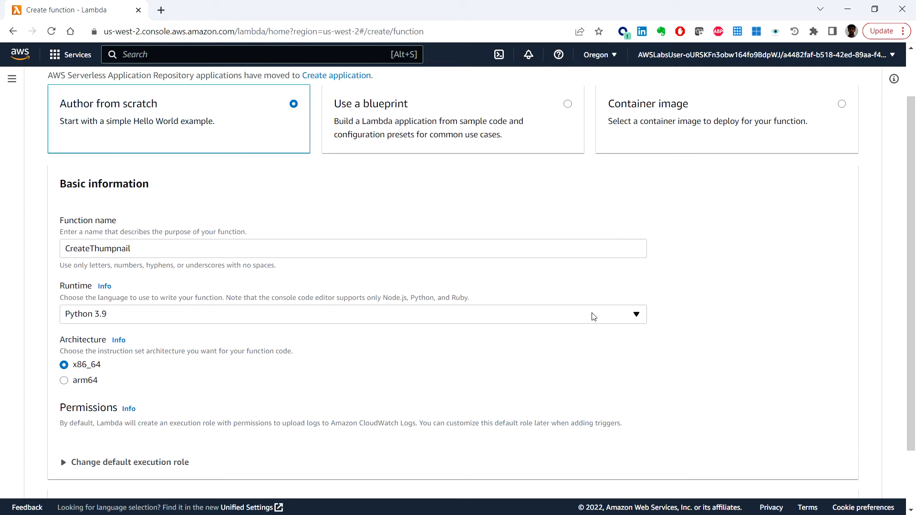
- Change the default execution role to the existing role LabStack-a4482faf-b518-42ed-89aa-LabExecutionRole-D11BERIY7DV
{"action": "scroll", "coordinate": [577, 341], "scroll_direction": "down", "scroll_amount": 2}
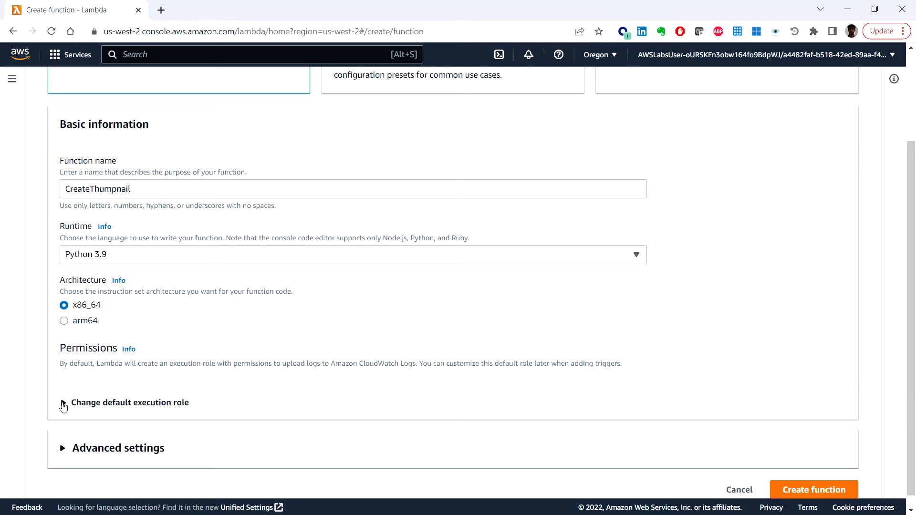
{"action": "left_click", "coordinate": [64, 404]}
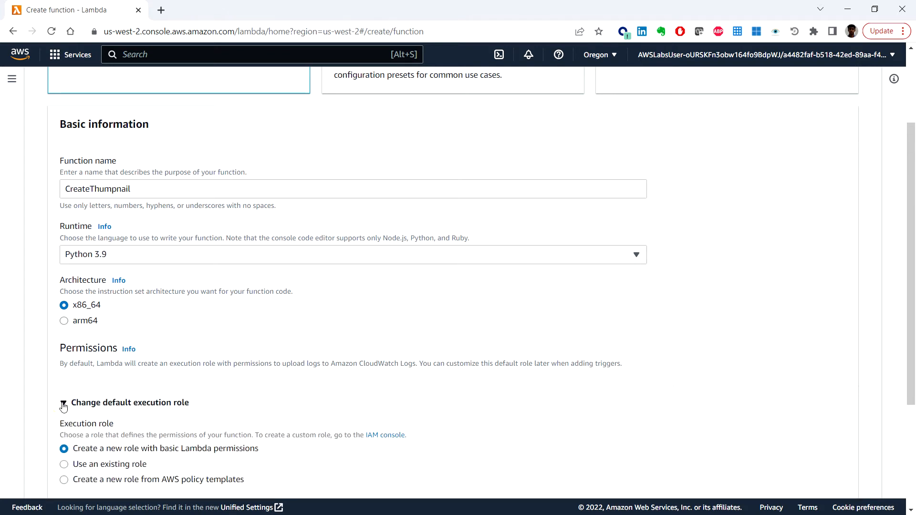
{"action": "scroll", "coordinate": [72, 411], "scroll_direction": "down", "scroll_amount": 1}
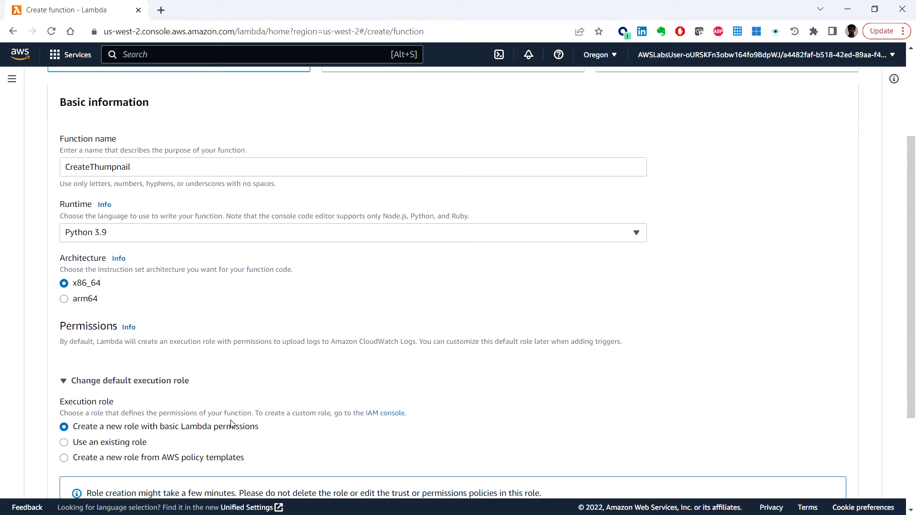
{"action": "left_click", "coordinate": [64, 406]}
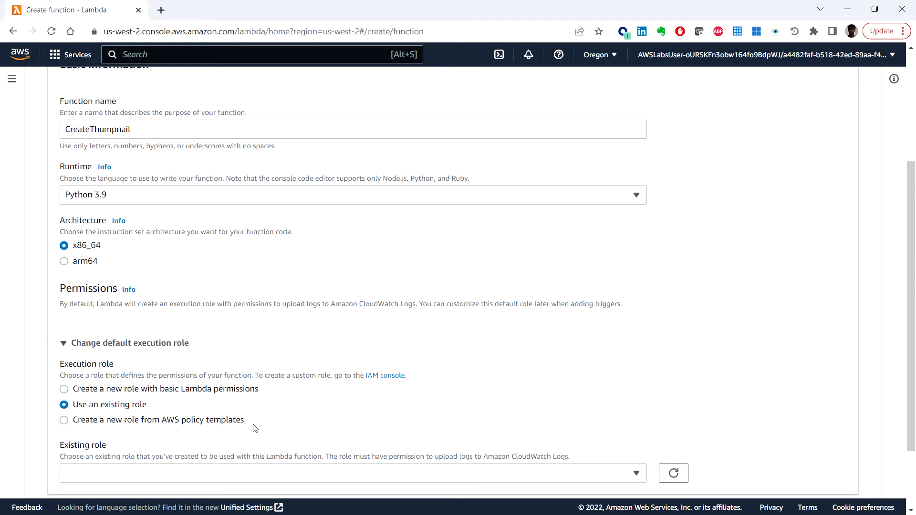
{"action": "scroll", "coordinate": [304, 445], "scroll_direction": "down", "scroll_amount": 1}
{"action": "scroll", "coordinate": [315, 430], "scroll_direction": "down", "scroll_amount": 1}
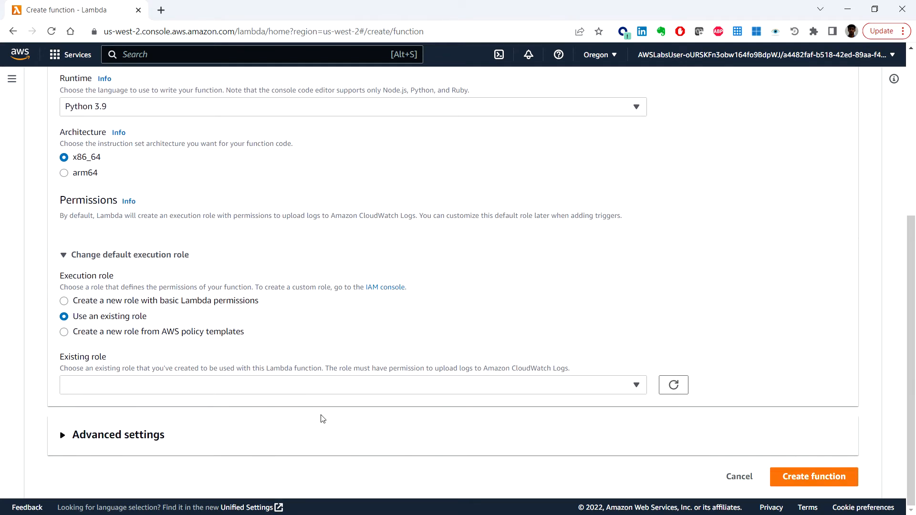
{"action": "left_click", "coordinate": [352, 385]}
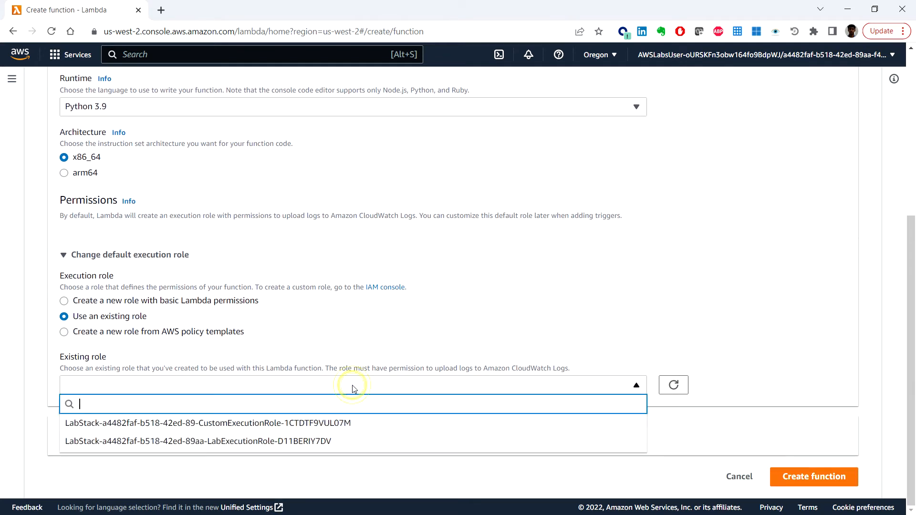
{"action": "left_click", "coordinate": [286, 443]}
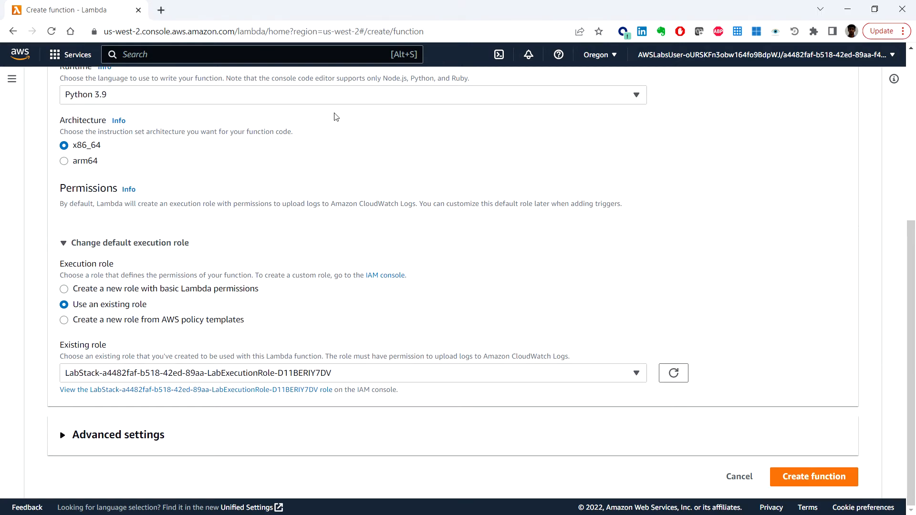
- Change the function's runtime to Python 3.7
{"action": "scroll", "coordinate": [358, 153], "scroll_direction": "up", "scroll_amount": 1}
{"action": "left_click", "coordinate": [430, 161]}
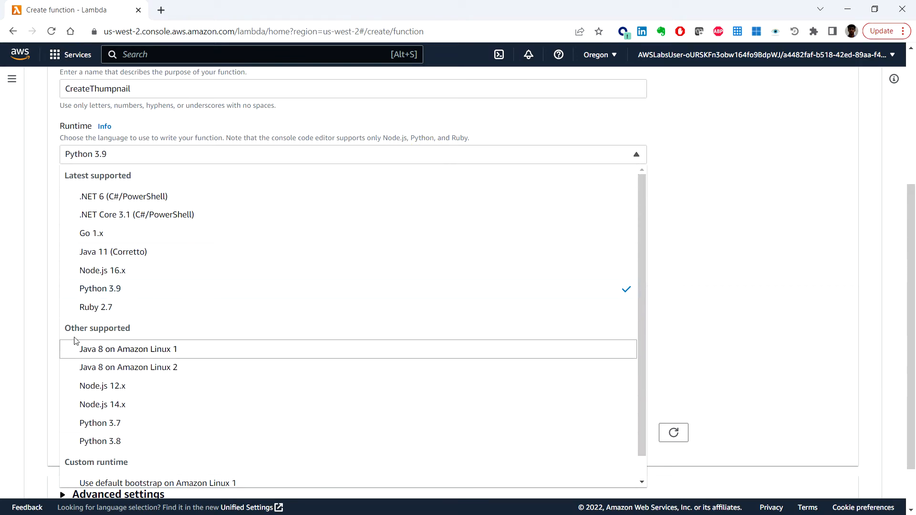
{"action": "left_click", "coordinate": [127, 426]}
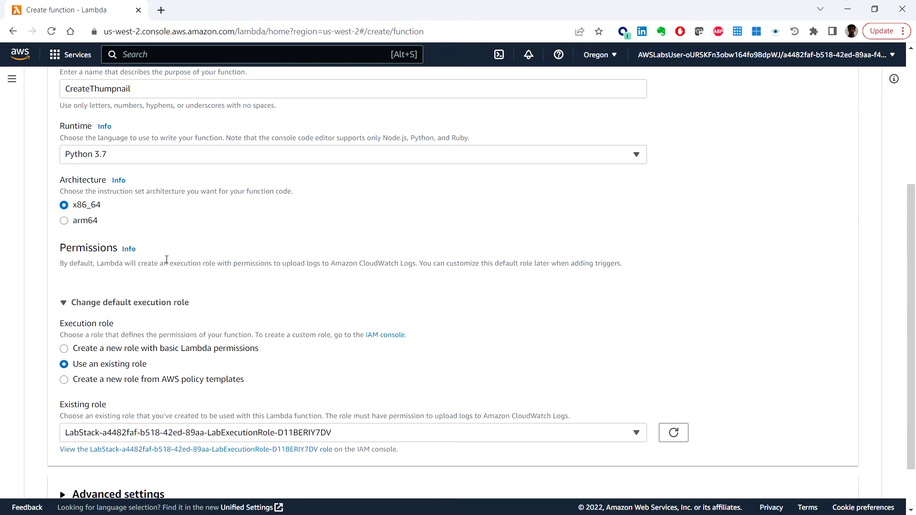
- Create the CreateThumpnail function with the configured runtime and execution role
{"action": "scroll", "coordinate": [184, 328], "scroll_direction": "down", "scroll_amount": 2}
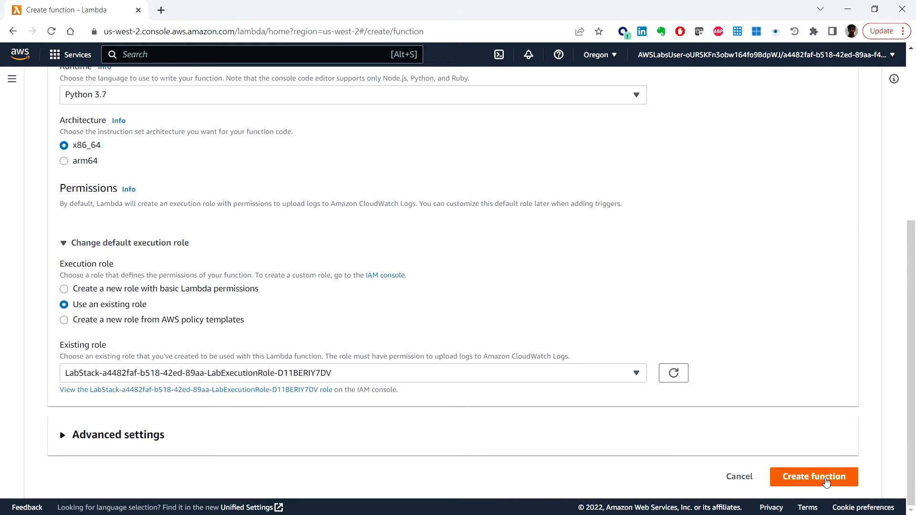
{"action": "left_click", "coordinate": [828, 483]}
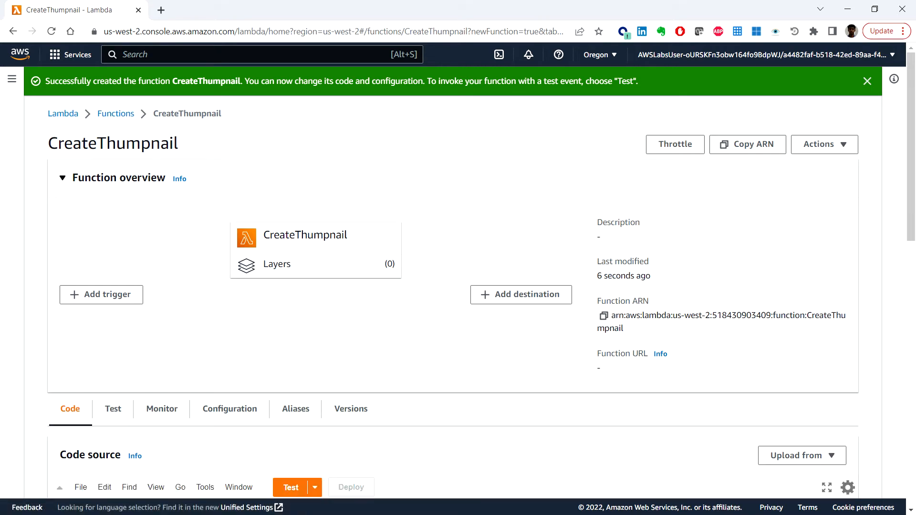
{"action": "scroll", "coordinate": [331, 264], "scroll_direction": "down", "scroll_amount": 3}
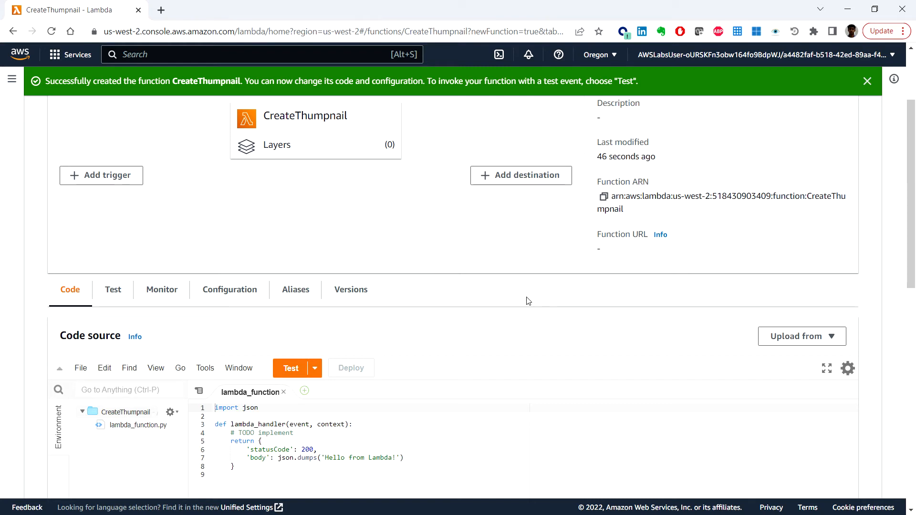
{"action": "scroll", "coordinate": [506, 299], "scroll_direction": "up", "scroll_amount": 1}
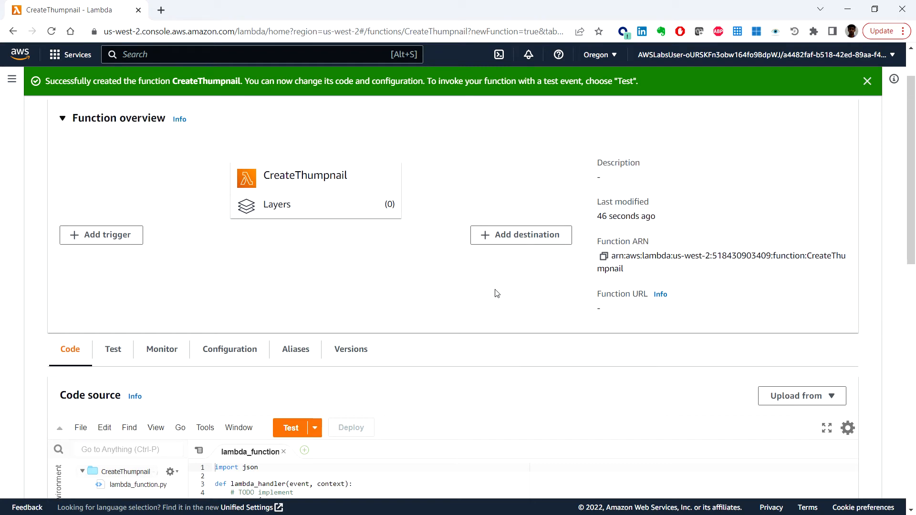
- Start a new trigger for CreateThumpnail with SQS as the source and thumbnail-queue as the queue
{"action": "left_click", "coordinate": [106, 234]}
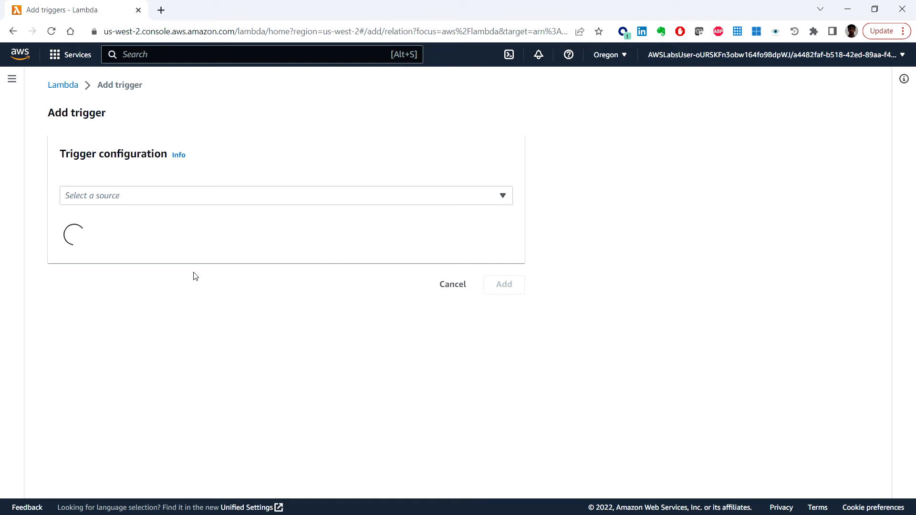
{"action": "left_click", "coordinate": [171, 196]}
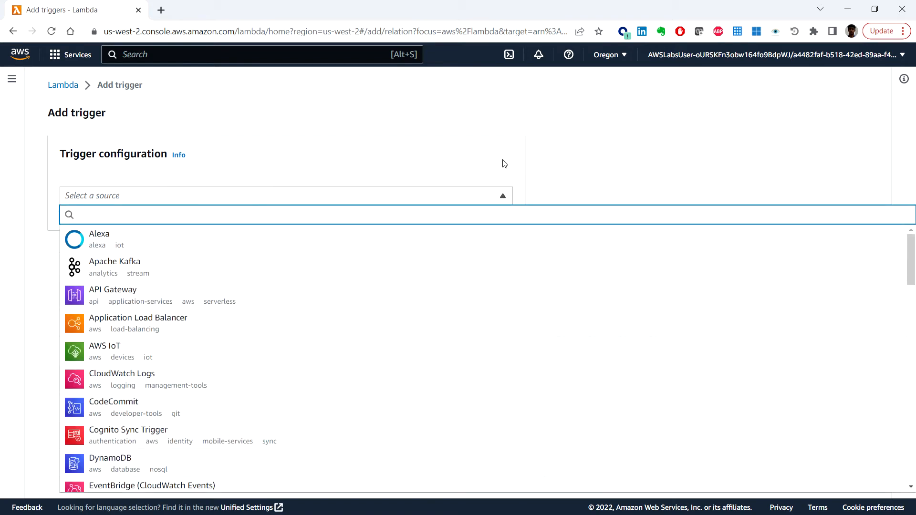
{"action": "left_click", "coordinate": [623, 156]}
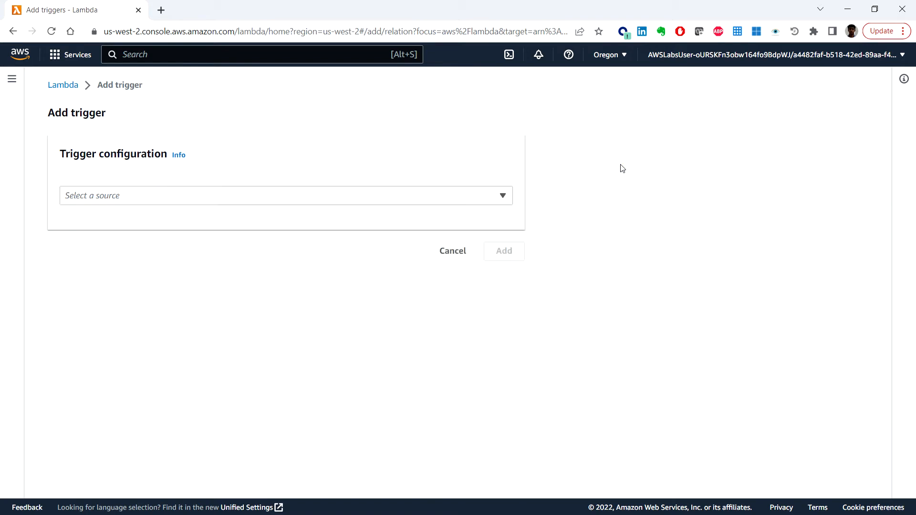
{"action": "left_click", "coordinate": [468, 198]}
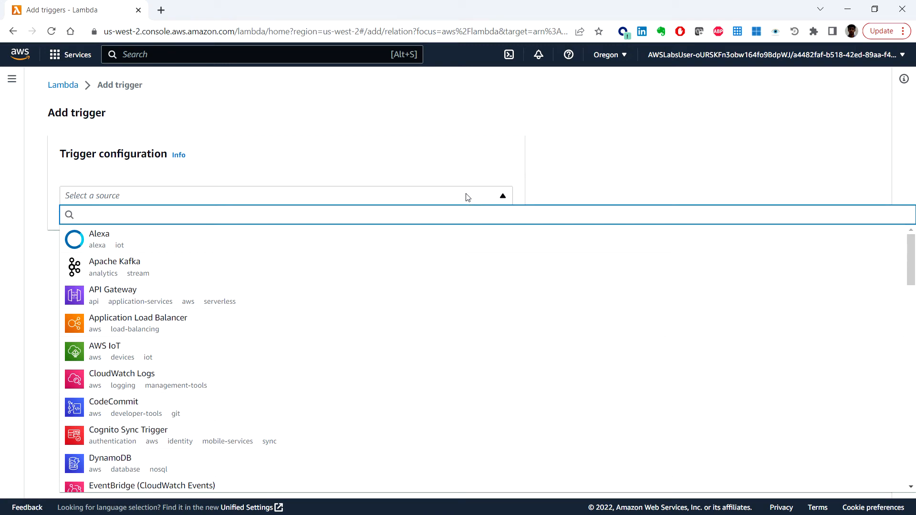
{"action": "scroll", "coordinate": [398, 321], "scroll_direction": "down", "scroll_amount": 3}
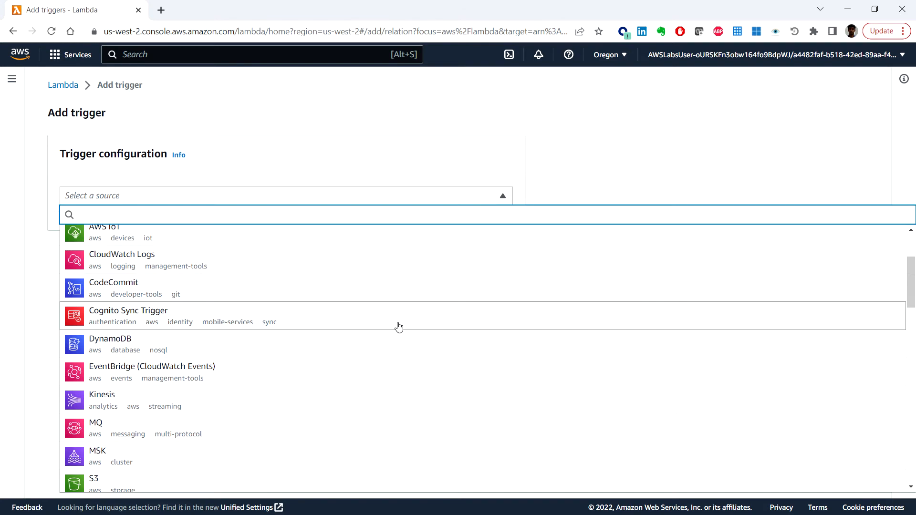
{"action": "scroll", "coordinate": [399, 330], "scroll_direction": "down", "scroll_amount": 4}
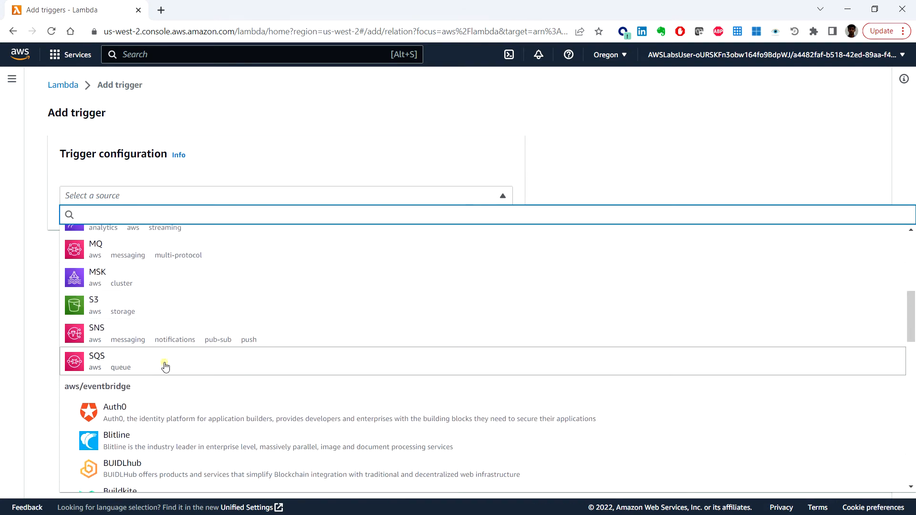
{"action": "left_click", "coordinate": [165, 367]}
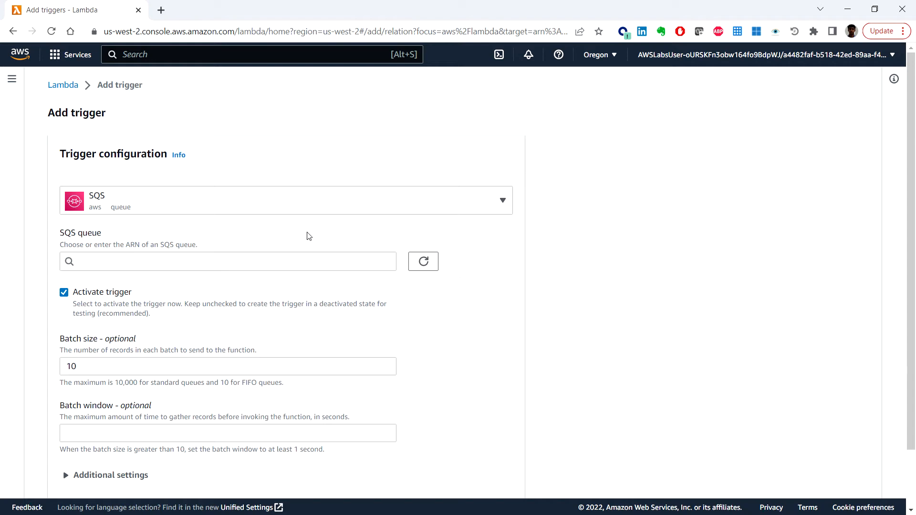
{"action": "left_click", "coordinate": [208, 262]}
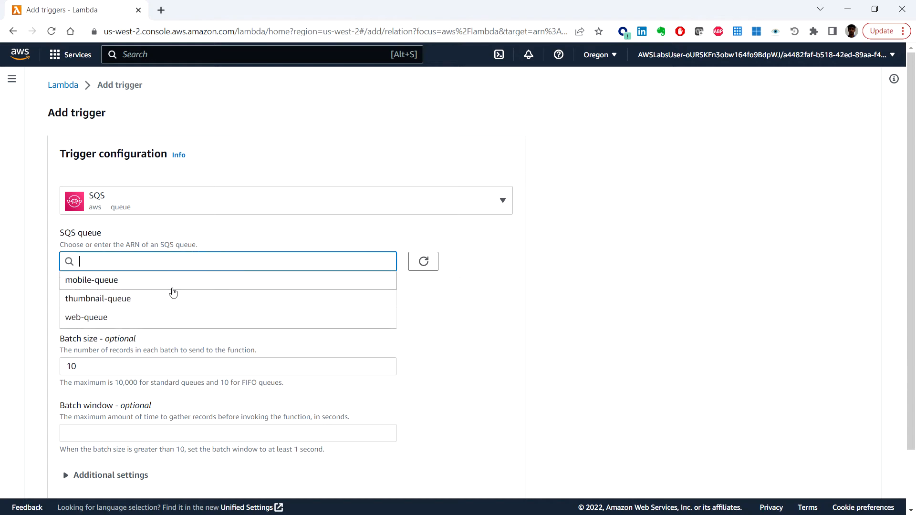
{"action": "left_click", "coordinate": [158, 302]}
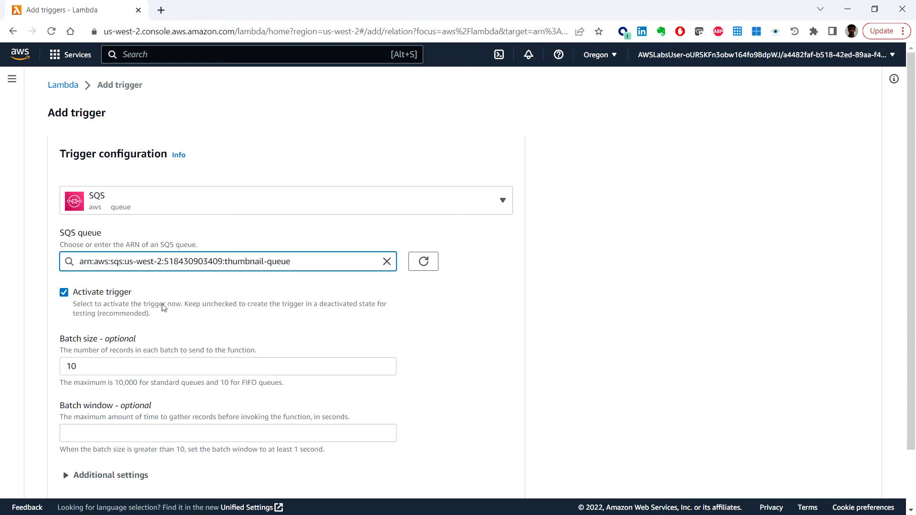
- Set the SQS trigger's batch size to 1 and add the trigger to the function
{"action": "scroll", "coordinate": [209, 331], "scroll_direction": "down", "scroll_amount": 1}
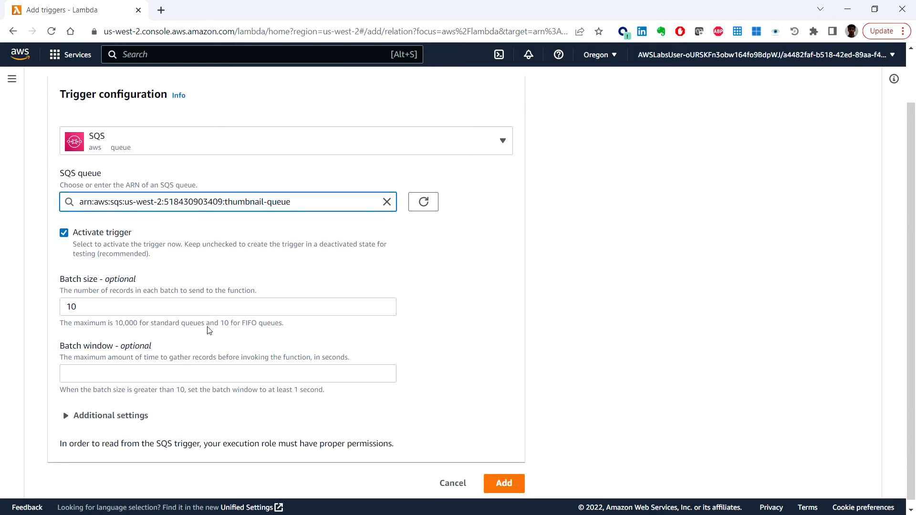
{"action": "left_click", "coordinate": [84, 306]}
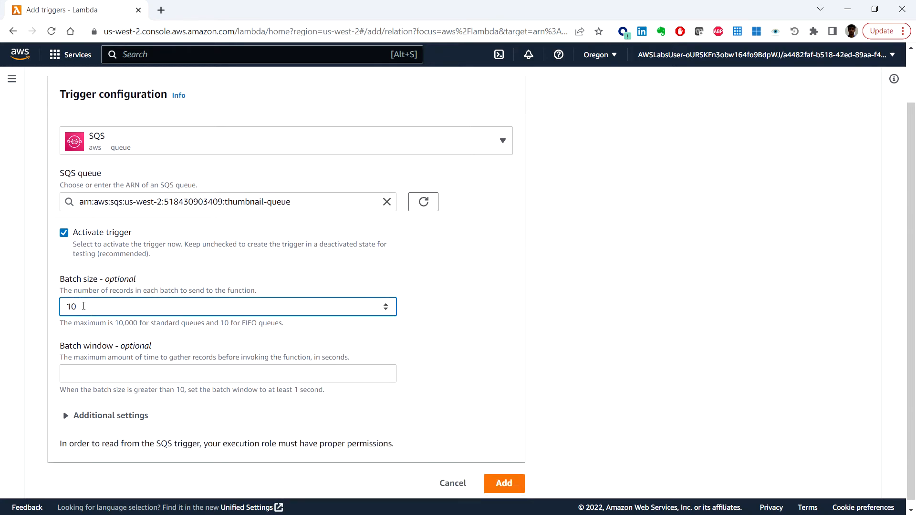
{"action": "key", "text": "BackSpace"}
{"action": "left_click", "coordinate": [613, 342]}
{"action": "scroll", "coordinate": [592, 382], "scroll_direction": "down", "scroll_amount": 1}
{"action": "left_click", "coordinate": [512, 479]}
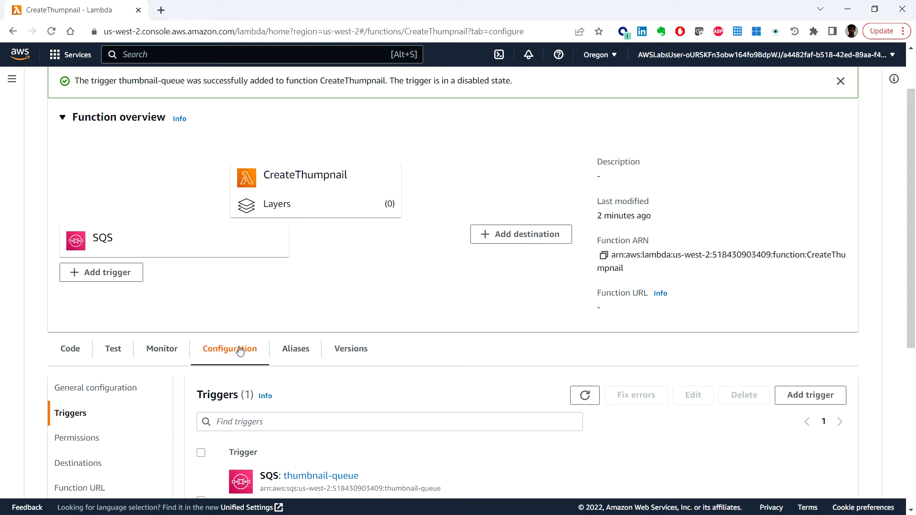
- Replace the function's code by uploading the CreateThumbnail.zip package from the Downloads folder and saving it
{"action": "left_click", "coordinate": [72, 350]}
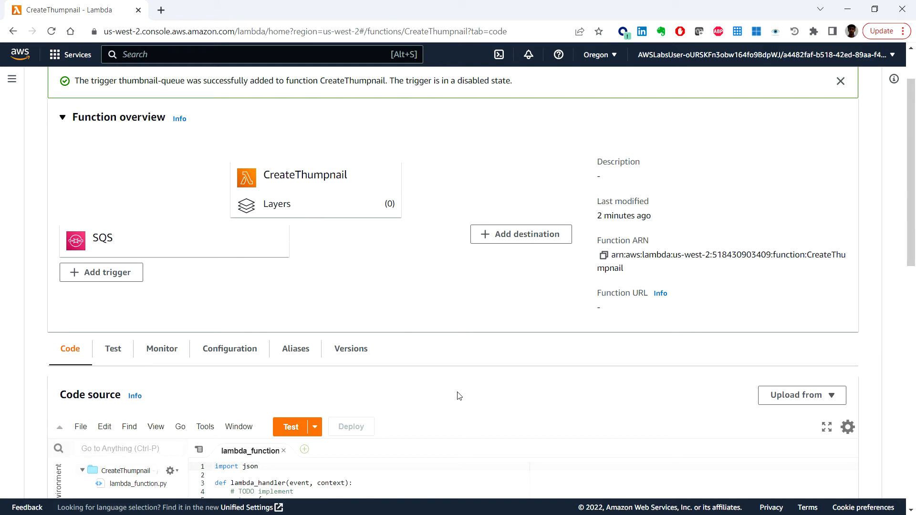
{"action": "scroll", "coordinate": [458, 396], "scroll_direction": "down", "scroll_amount": 4}
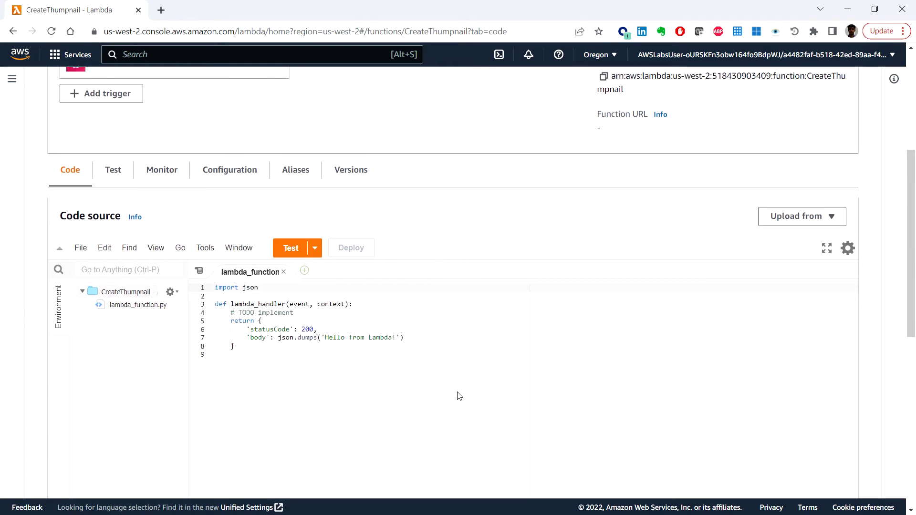
{"action": "key", "text": "alt+Tab"}
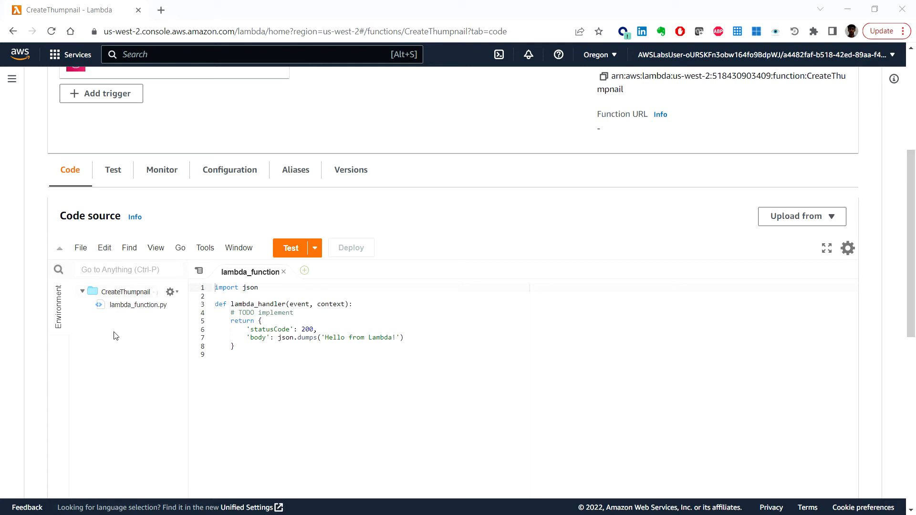
{"action": "left_click", "coordinate": [812, 220]}
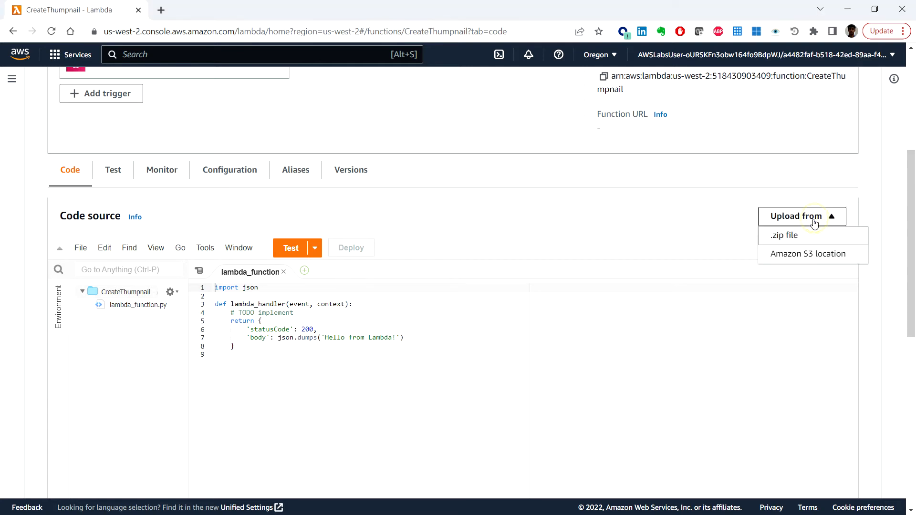
{"action": "left_click", "coordinate": [788, 236]}
{"action": "left_click", "coordinate": [278, 298]}
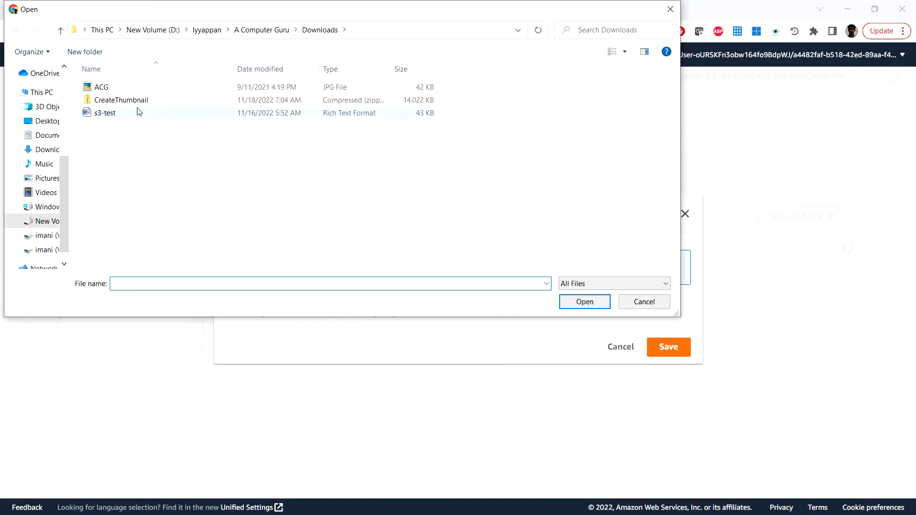
{"action": "left_click", "coordinate": [143, 102]}
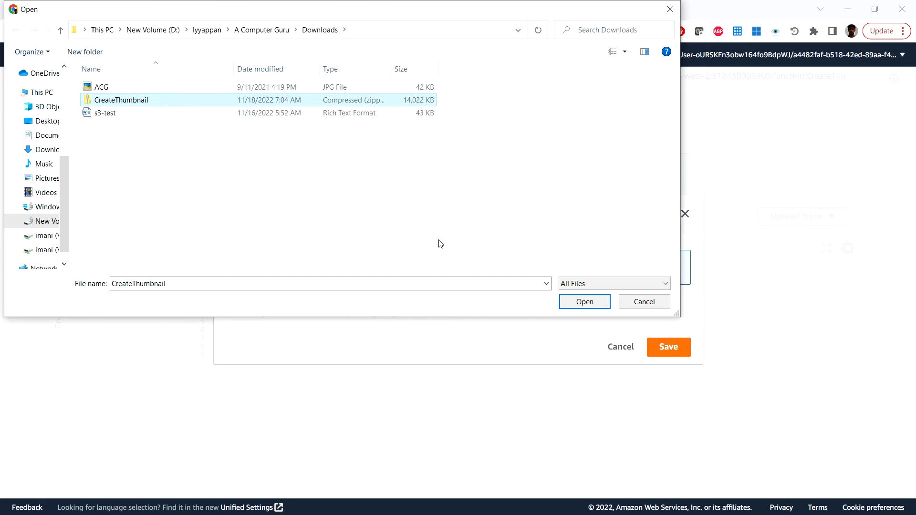
{"action": "left_click", "coordinate": [579, 303]}
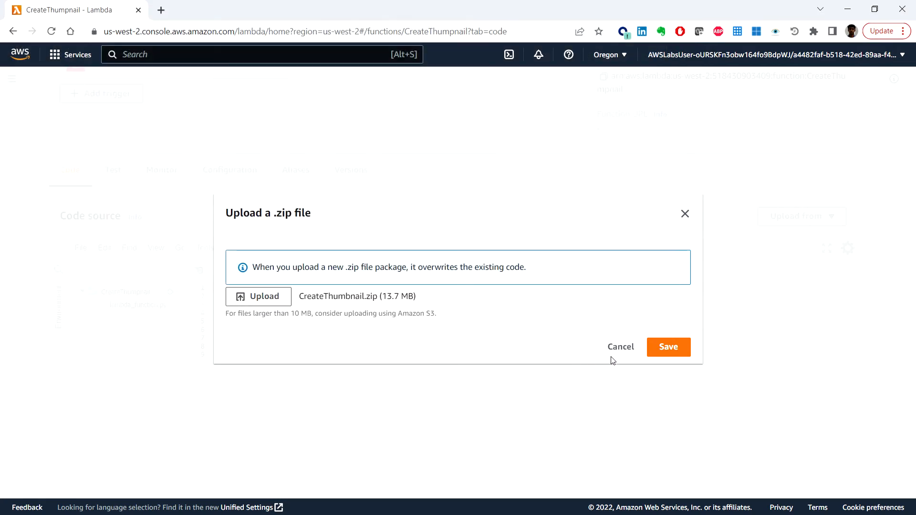
{"action": "left_click", "coordinate": [669, 350]}
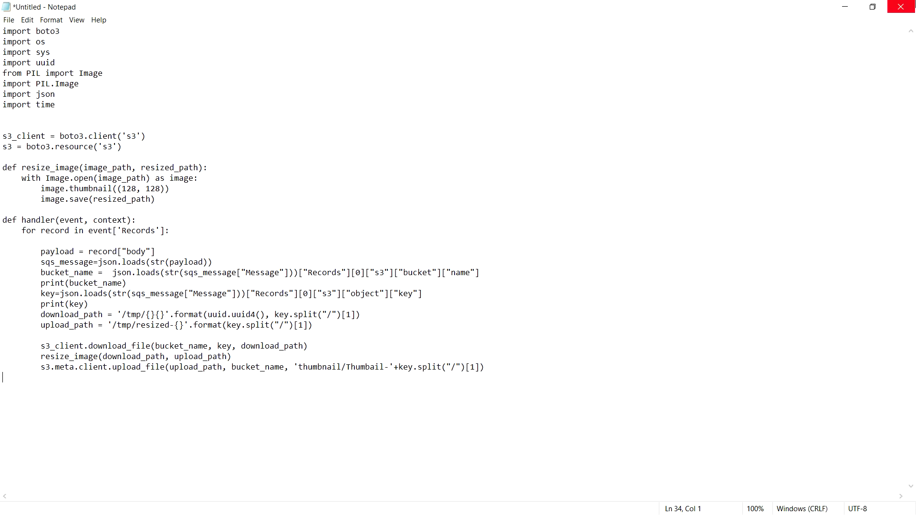
{"action": "left_click", "coordinate": [846, 8]}
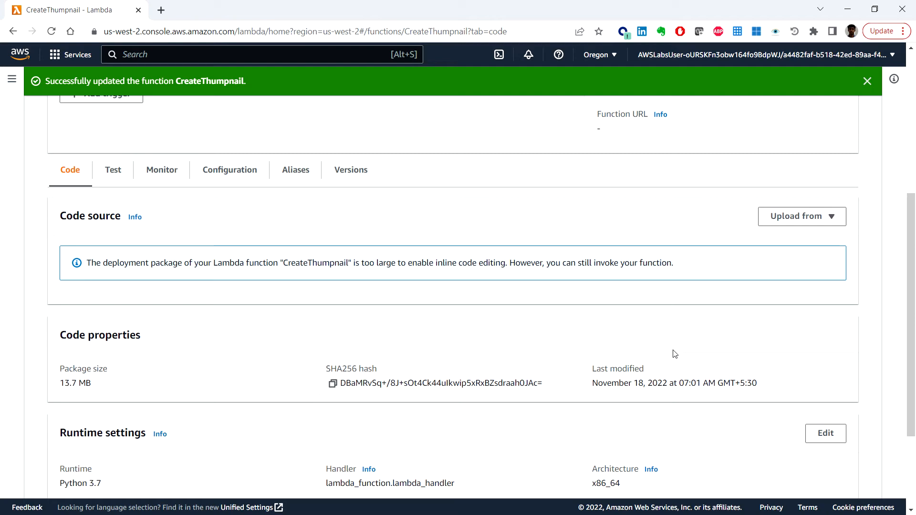
- Set the handler in the function's runtime settings to CreateThumbnail.handler and save
{"action": "scroll", "coordinate": [675, 354], "scroll_direction": "down", "scroll_amount": 3}
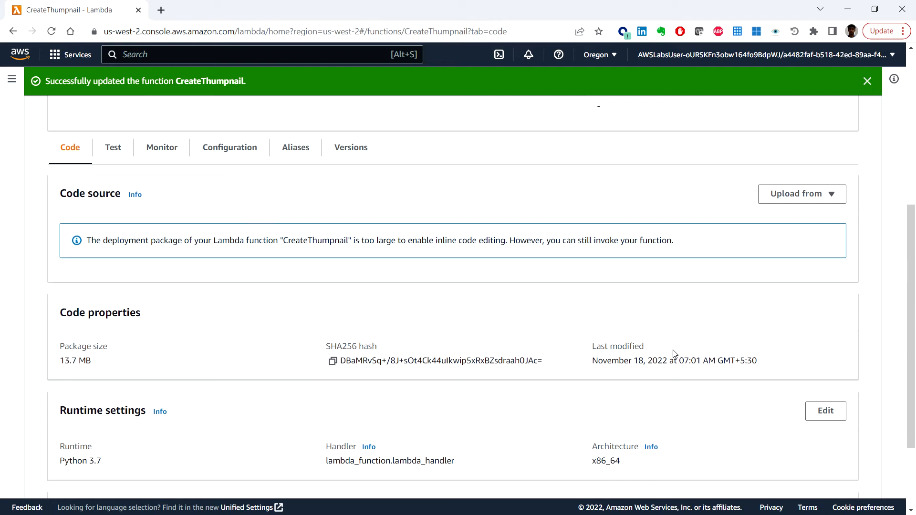
{"action": "scroll", "coordinate": [675, 353], "scroll_direction": "up", "scroll_amount": 3}
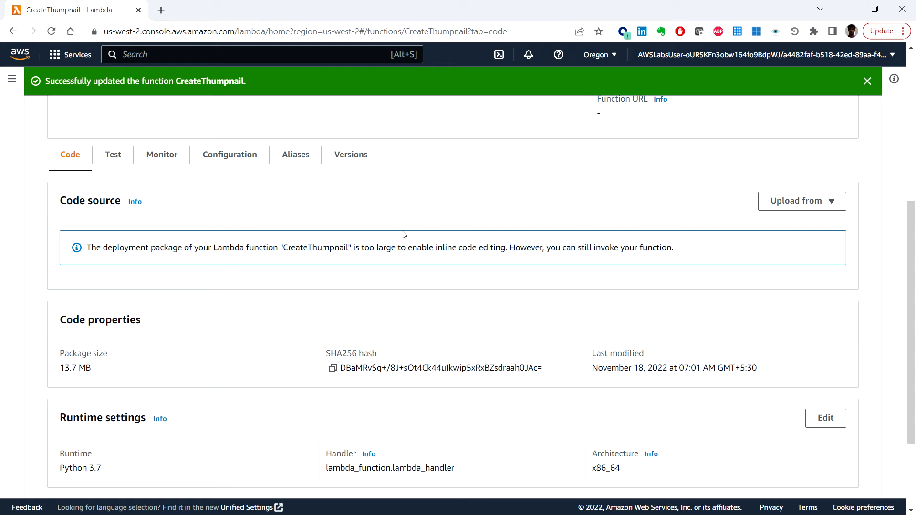
{"action": "scroll", "coordinate": [487, 263], "scroll_direction": "down", "scroll_amount": 1}
{"action": "scroll", "coordinate": [487, 262], "scroll_direction": "down", "scroll_amount": 1}
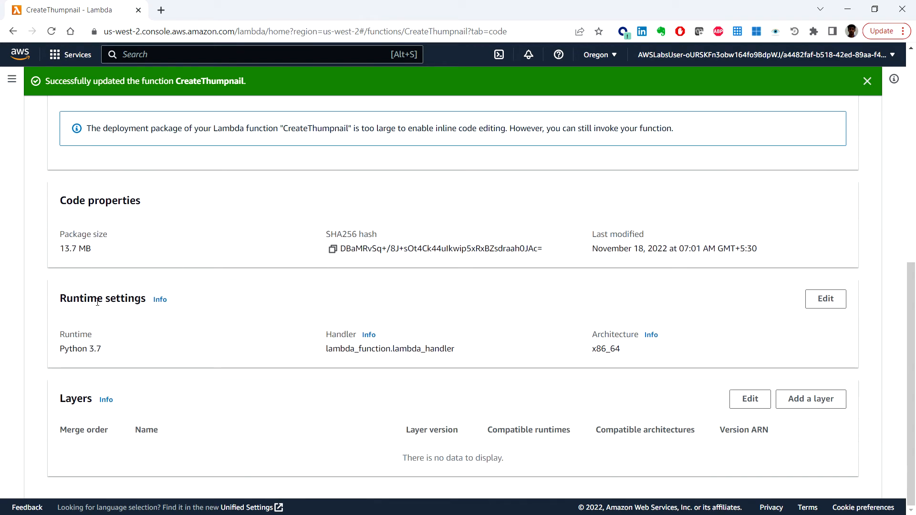
{"action": "left_click", "coordinate": [830, 303]}
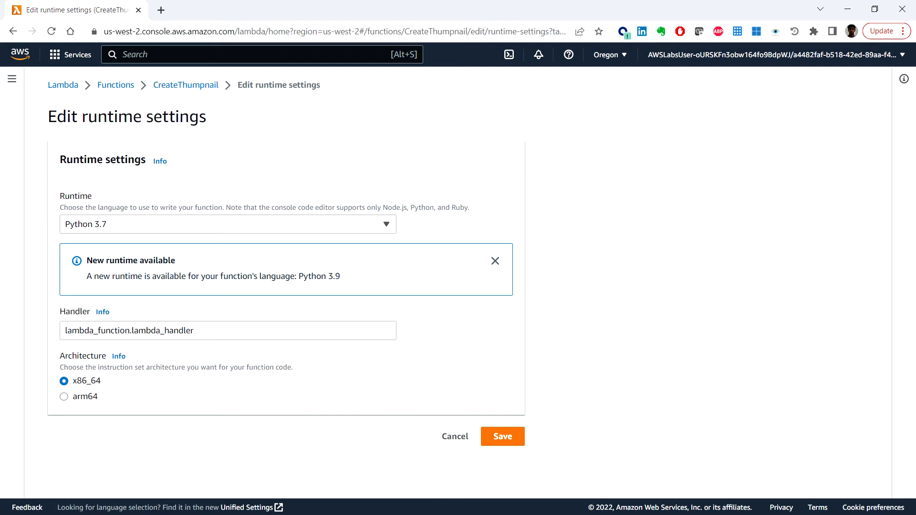
{"action": "left_click", "coordinate": [211, 328]}
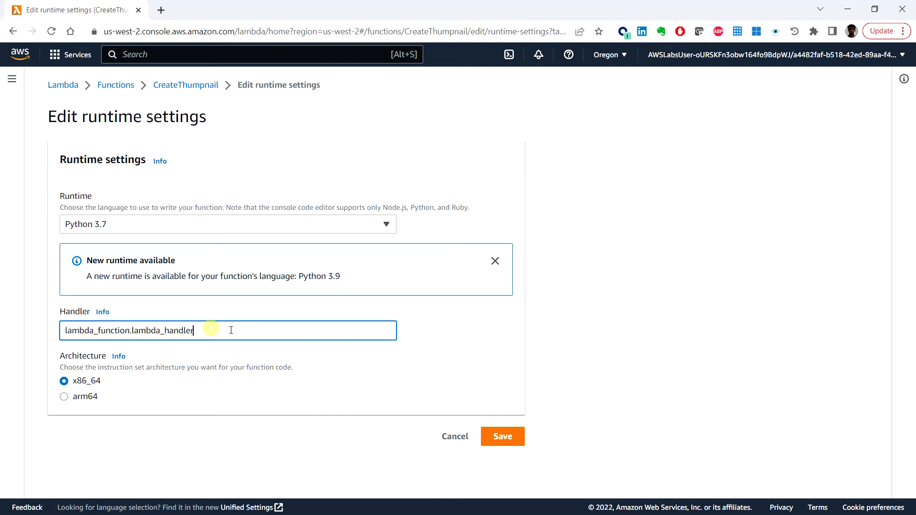
{"action": "triple_click", "coordinate": [231, 330]}
{"action": "type", "text": "CreateThumbnail.handler"}
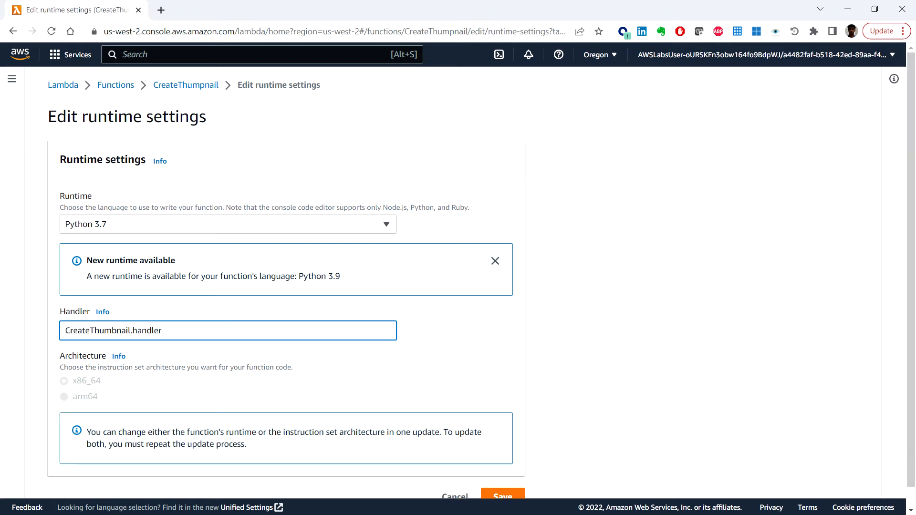
{"action": "scroll", "coordinate": [518, 436], "scroll_direction": "down", "scroll_amount": 1}
{"action": "left_click", "coordinate": [502, 477]}
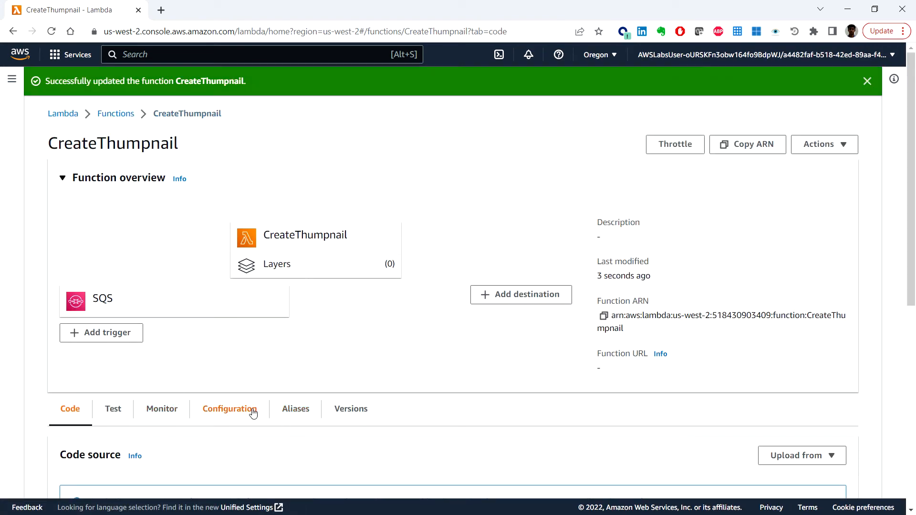
- Set the function's description to "Create a thumbnail-sized image" in its general configuration and save
{"action": "scroll", "coordinate": [253, 413], "scroll_direction": "down", "scroll_amount": 3}
{"action": "left_click", "coordinate": [239, 294]}
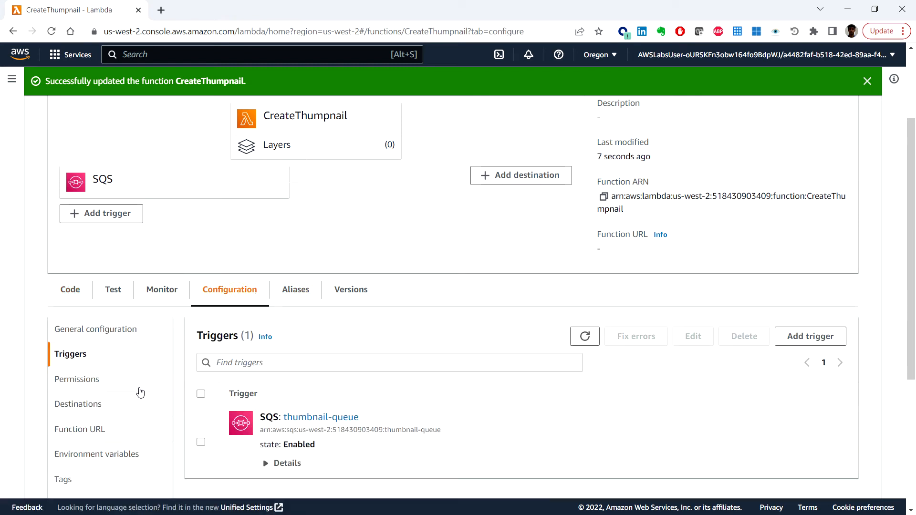
{"action": "left_click", "coordinate": [121, 330]}
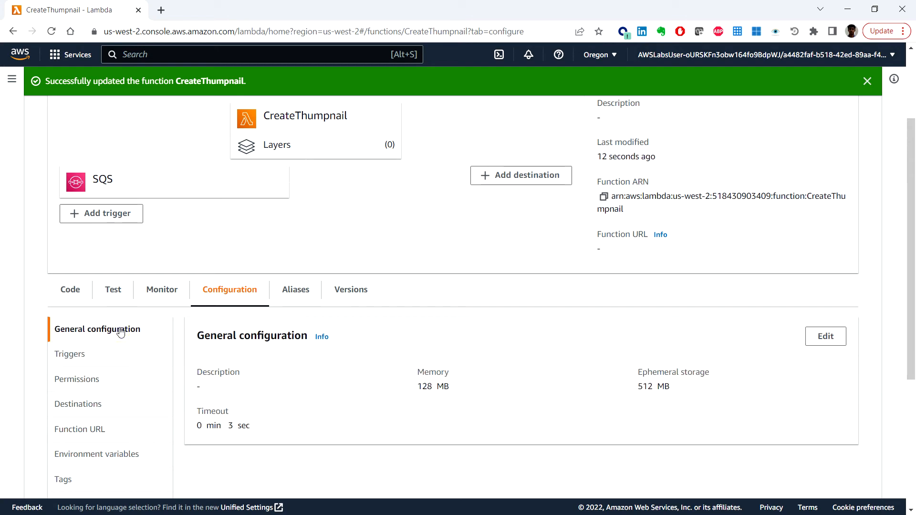
{"action": "left_click", "coordinate": [827, 338]}
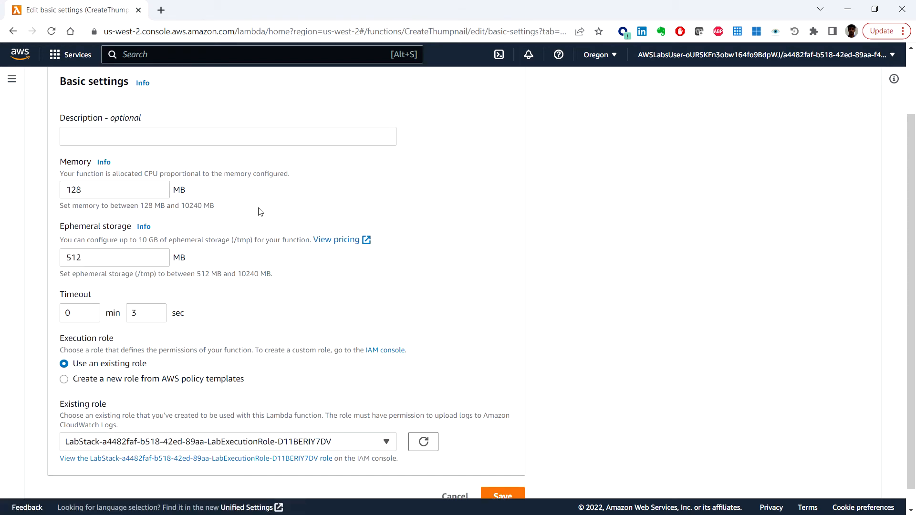
{"action": "left_click", "coordinate": [205, 136]}
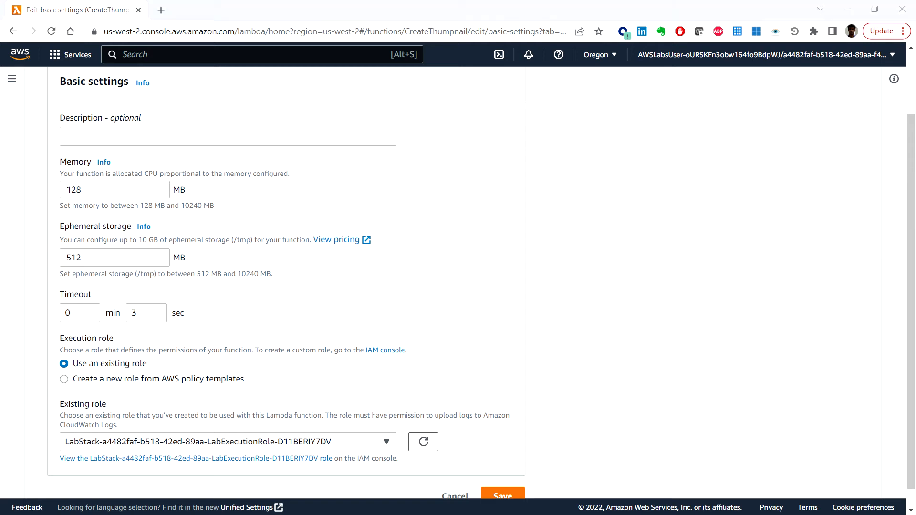
{"action": "left_click", "coordinate": [129, 137]}
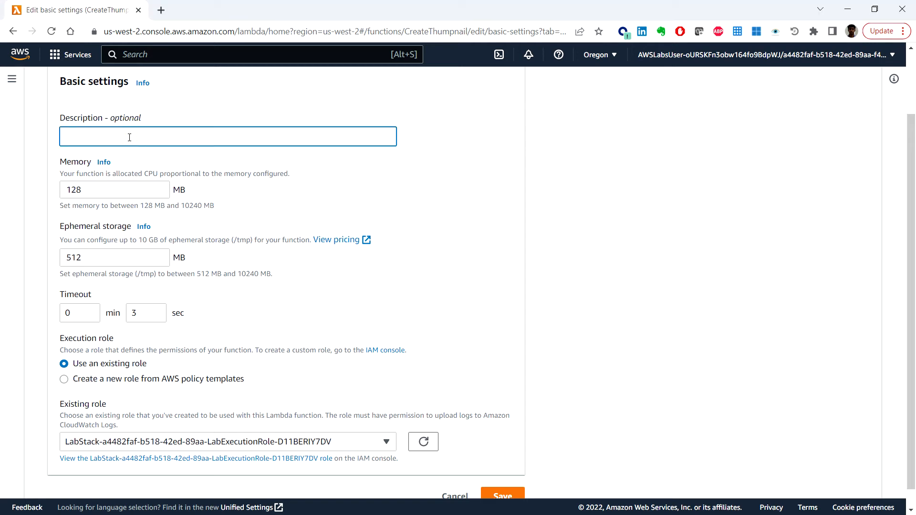
{"action": "type", "text": "Create a thumbnail-sized image"}
{"action": "scroll", "coordinate": [572, 355], "scroll_direction": "down", "scroll_amount": 1}
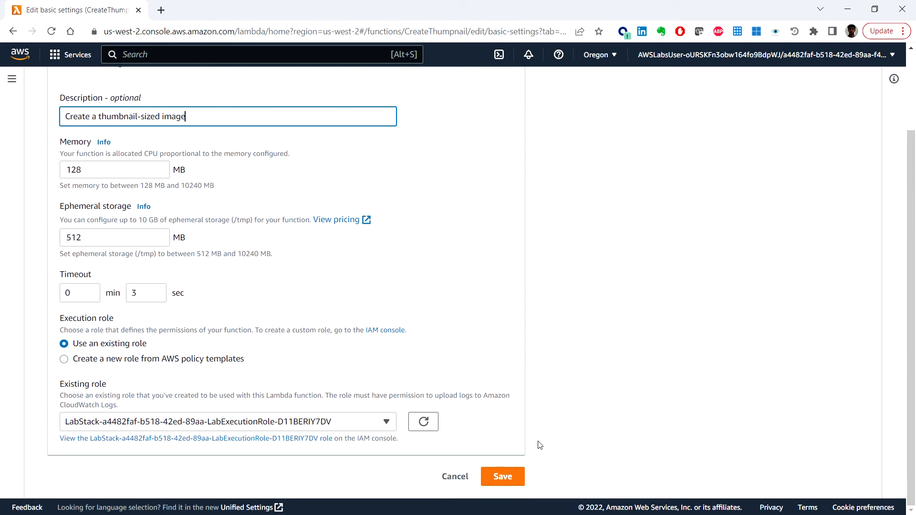
{"action": "left_click", "coordinate": [504, 477]}
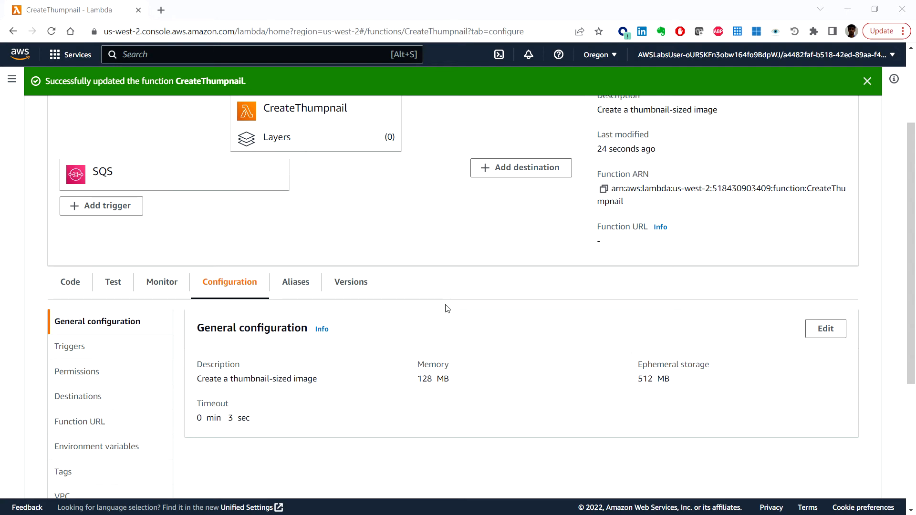
- Start a new Lambda function authored from scratch, named CreateWebImage, with the Python 3.7 runtime
{"action": "scroll", "coordinate": [448, 308], "scroll_direction": "up", "scroll_amount": 1}
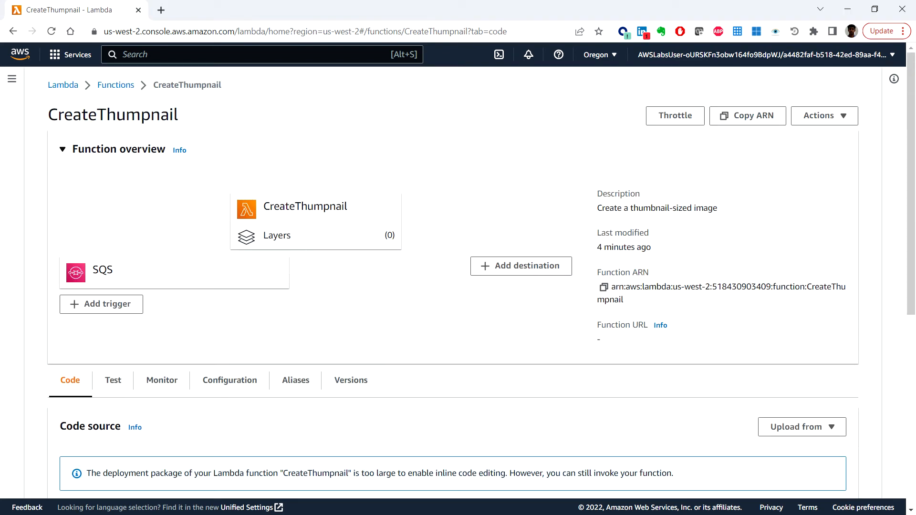
{"action": "left_click", "coordinate": [118, 85]}
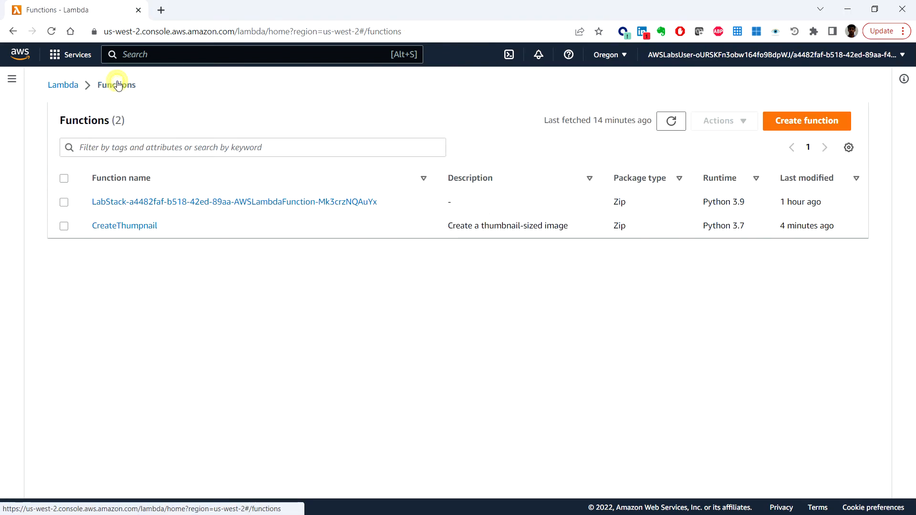
{"action": "left_click", "coordinate": [804, 121]}
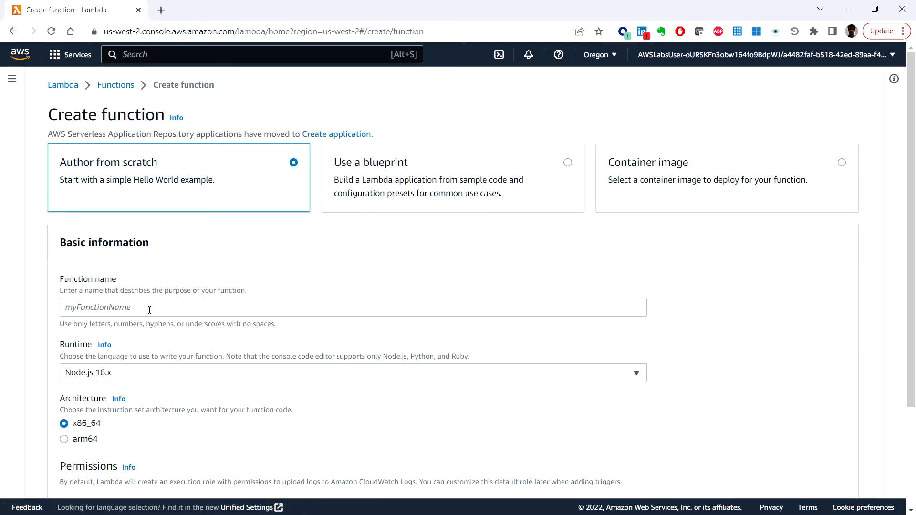
{"action": "left_click", "coordinate": [149, 310]}
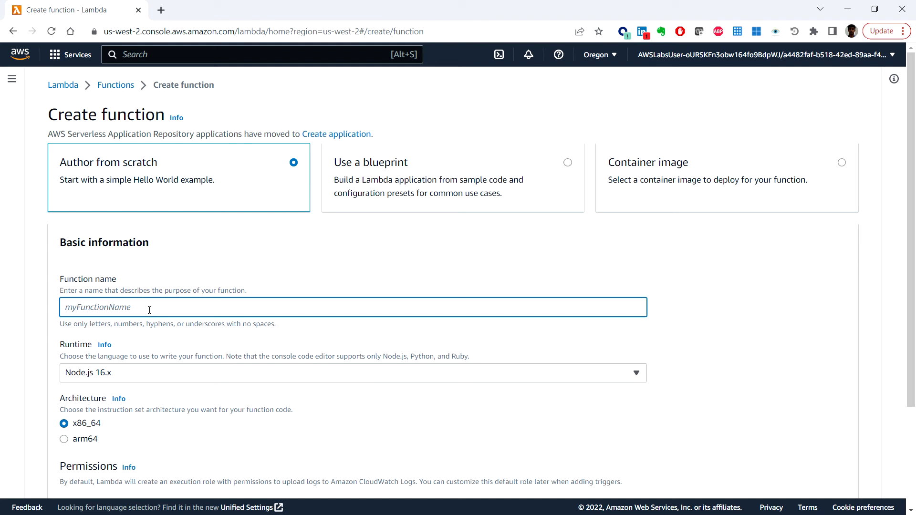
{"action": "type", "text": "CreateWebImage"}
{"action": "scroll", "coordinate": [174, 368], "scroll_direction": "down", "scroll_amount": 1}
{"action": "left_click", "coordinate": [166, 309]}
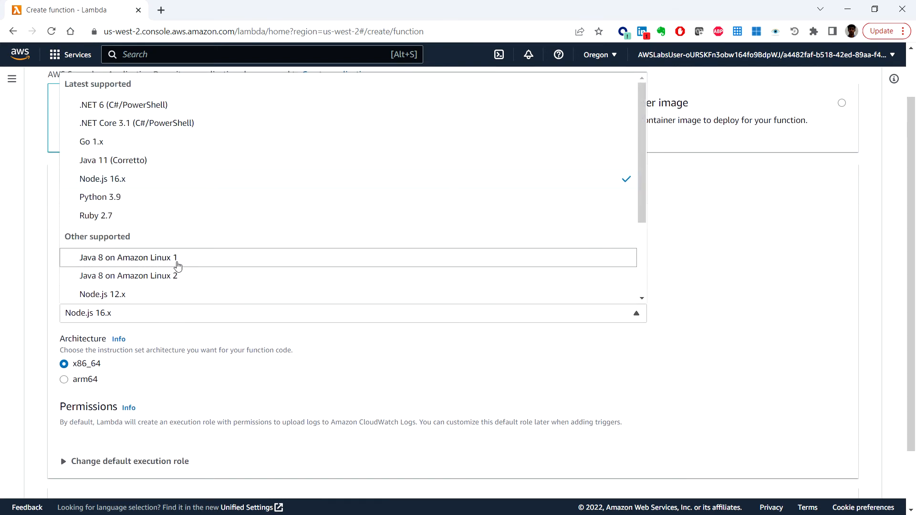
{"action": "scroll", "coordinate": [184, 257], "scroll_direction": "down", "scroll_amount": 1}
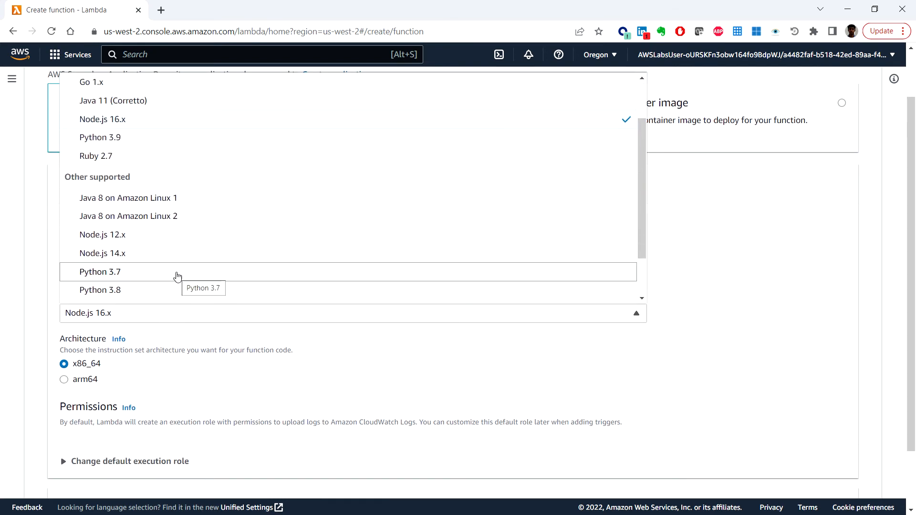
{"action": "left_click", "coordinate": [177, 277]}
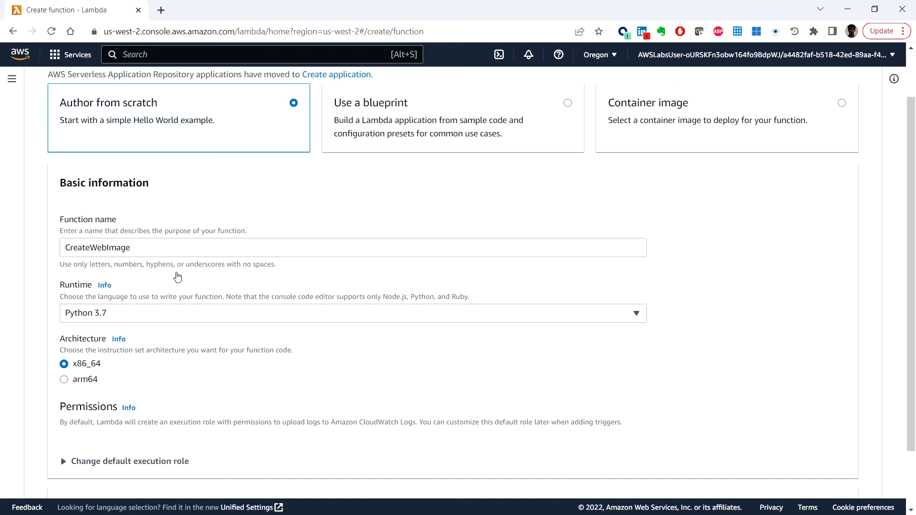
- Assign the existing LabExecutionRole as the execution role and create the CreateWebImage function
{"action": "scroll", "coordinate": [180, 369], "scroll_direction": "down", "scroll_amount": 1}
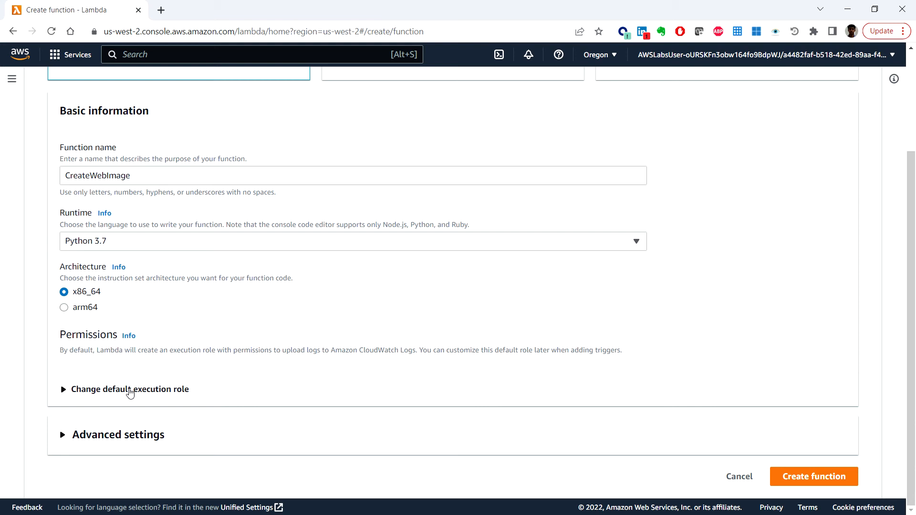
{"action": "left_click", "coordinate": [130, 390]}
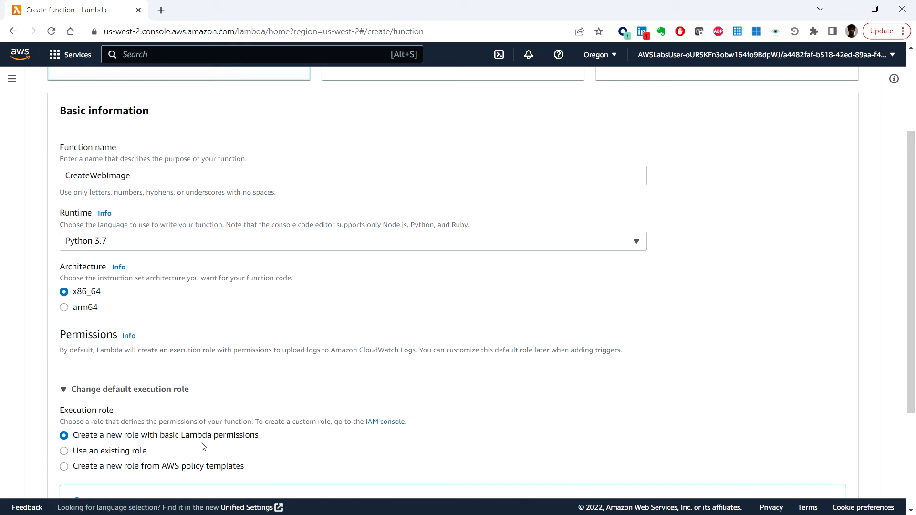
{"action": "left_click", "coordinate": [134, 452]}
{"action": "scroll", "coordinate": [191, 434], "scroll_direction": "down", "scroll_amount": 3}
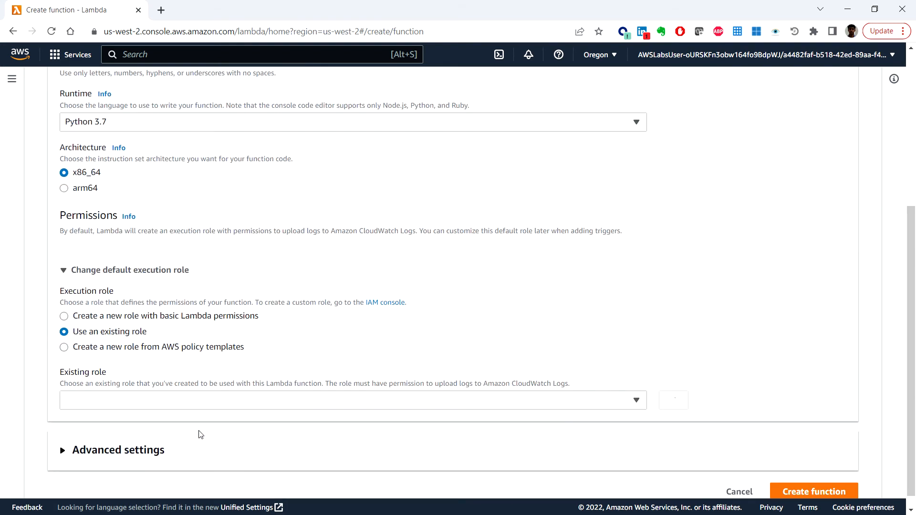
{"action": "left_click", "coordinate": [190, 402]}
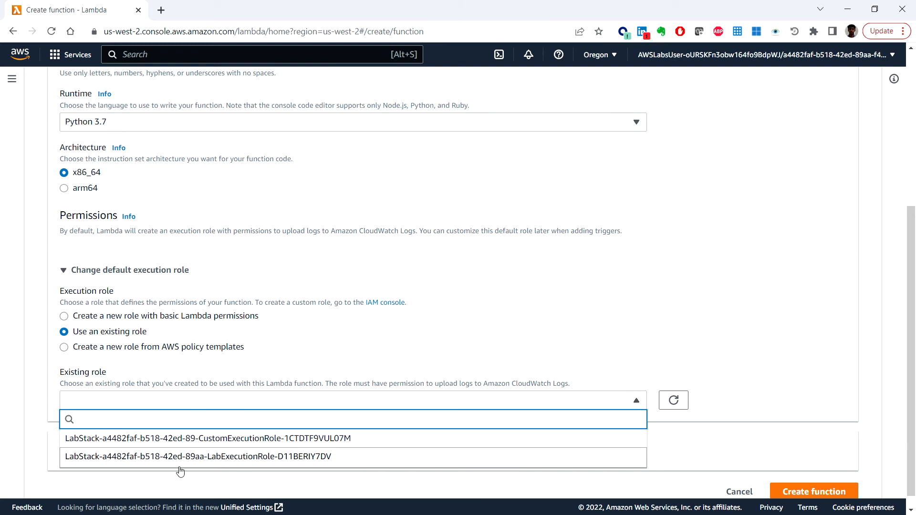
{"action": "left_click", "coordinate": [224, 458]}
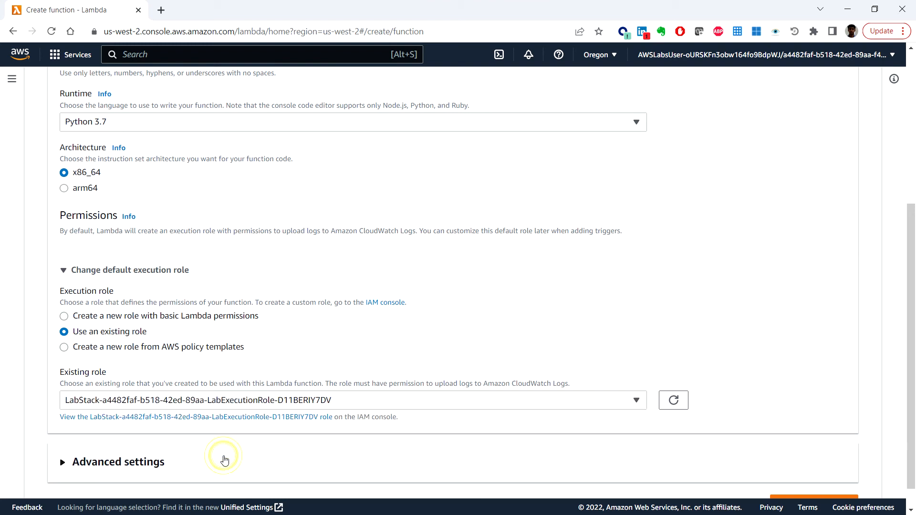
{"action": "scroll", "coordinate": [224, 461], "scroll_direction": "down", "scroll_amount": 1}
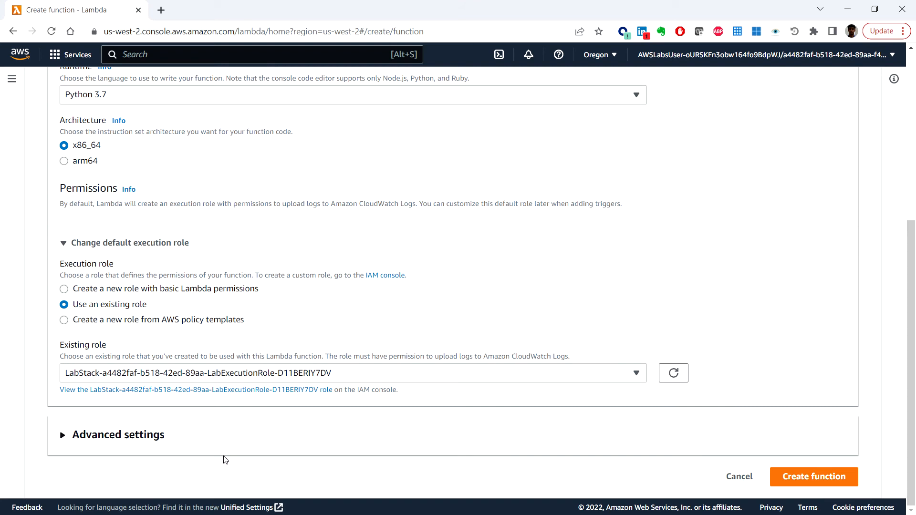
{"action": "left_click", "coordinate": [116, 435]}
{"action": "scroll", "coordinate": [233, 437], "scroll_direction": "down", "scroll_amount": 3}
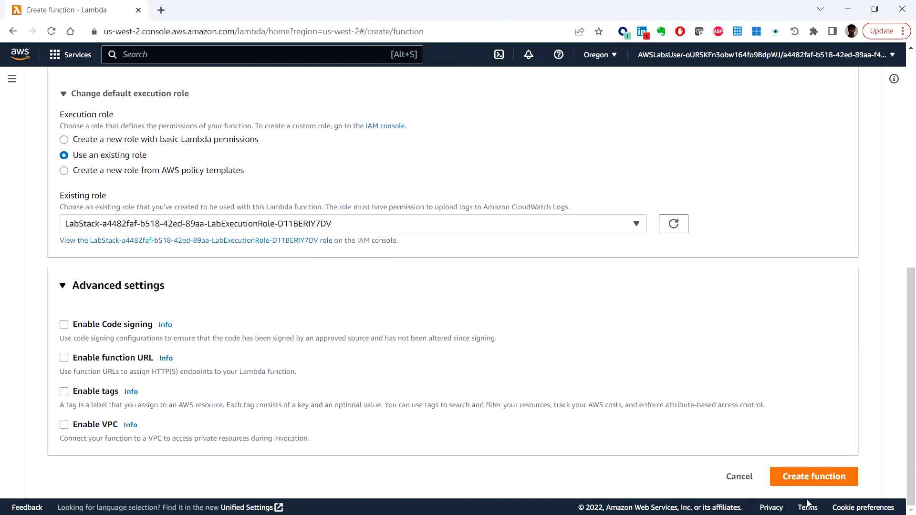
{"action": "left_click", "coordinate": [825, 479]}
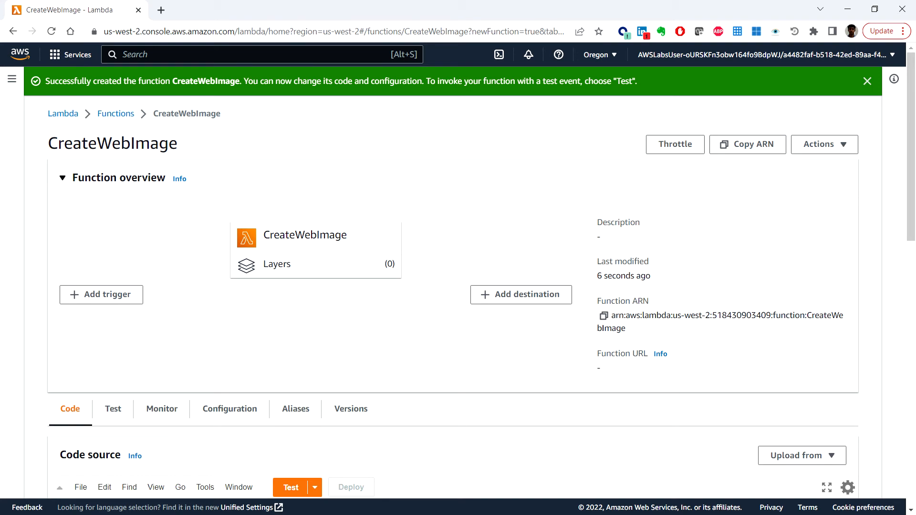
- Start a new trigger for CreateWebImage with SQS as the source and web-queue as the queue
{"action": "left_click", "coordinate": [107, 296]}
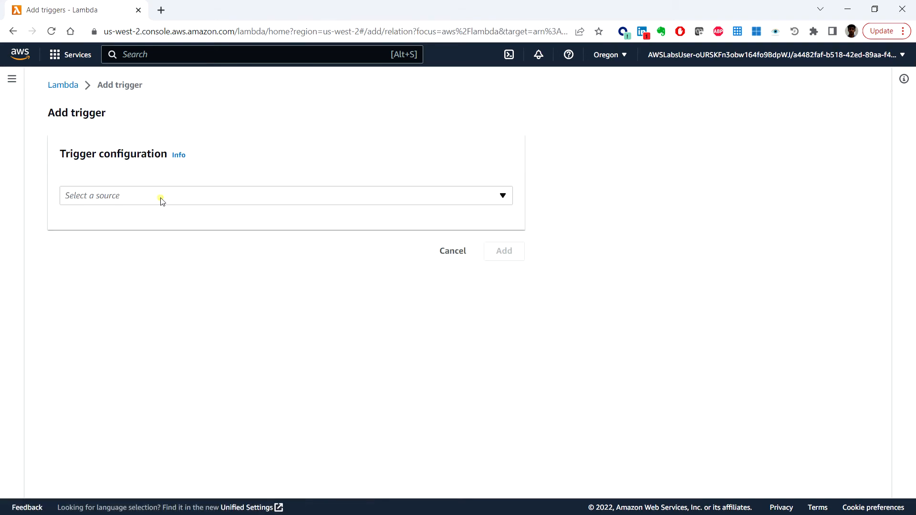
{"action": "left_click", "coordinate": [161, 202]}
{"action": "scroll", "coordinate": [144, 310], "scroll_direction": "down", "scroll_amount": 5}
{"action": "left_click", "coordinate": [127, 409]}
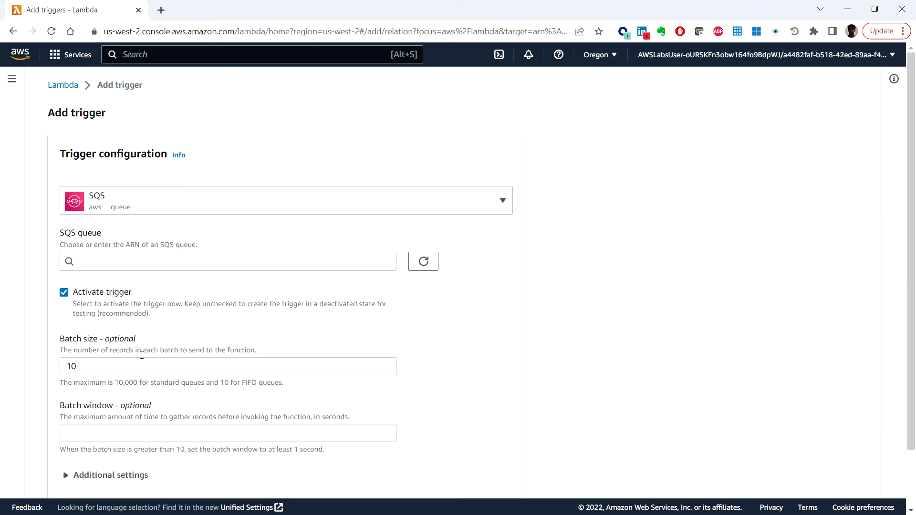
{"action": "left_click", "coordinate": [138, 261]}
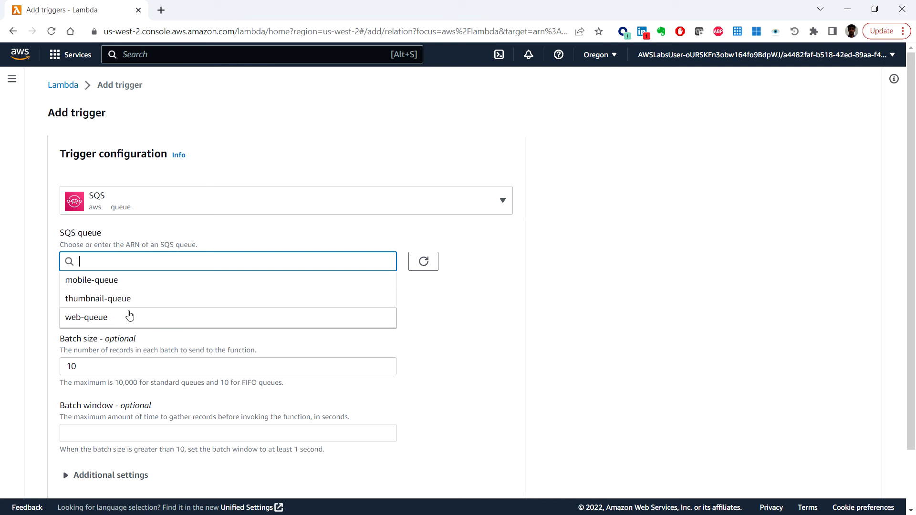
{"action": "left_click", "coordinate": [129, 316]}
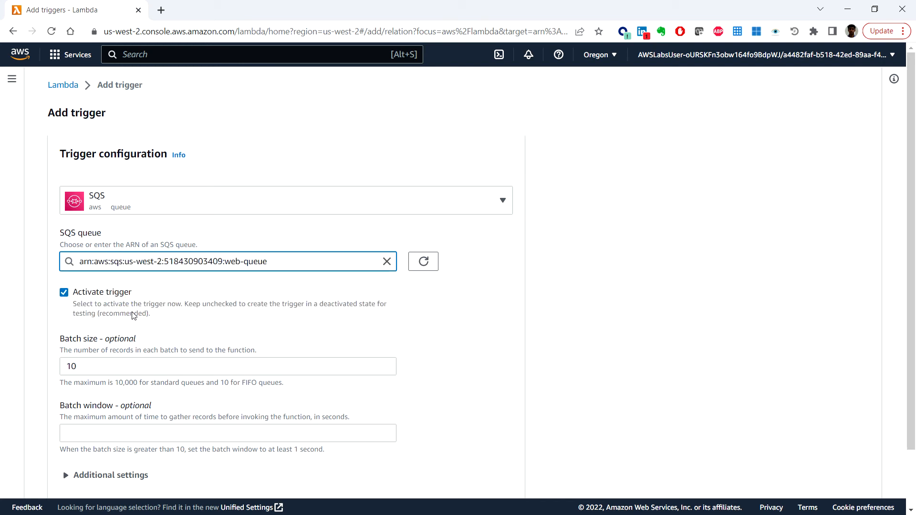
- Set the web-queue trigger's batch size to 1 and add the trigger to CreateWebImage
{"action": "left_click", "coordinate": [96, 365]}
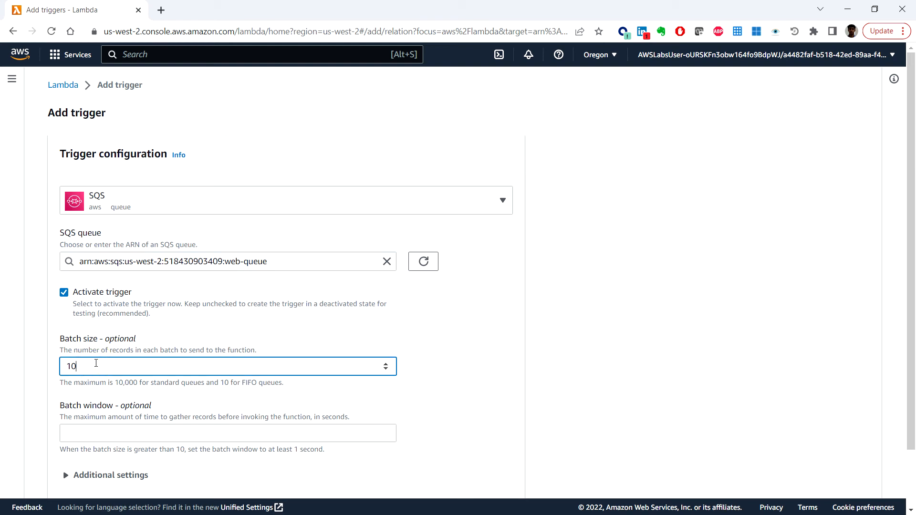
{"action": "key", "text": "BackSpace"}
{"action": "scroll", "coordinate": [418, 391], "scroll_direction": "down", "scroll_amount": 2}
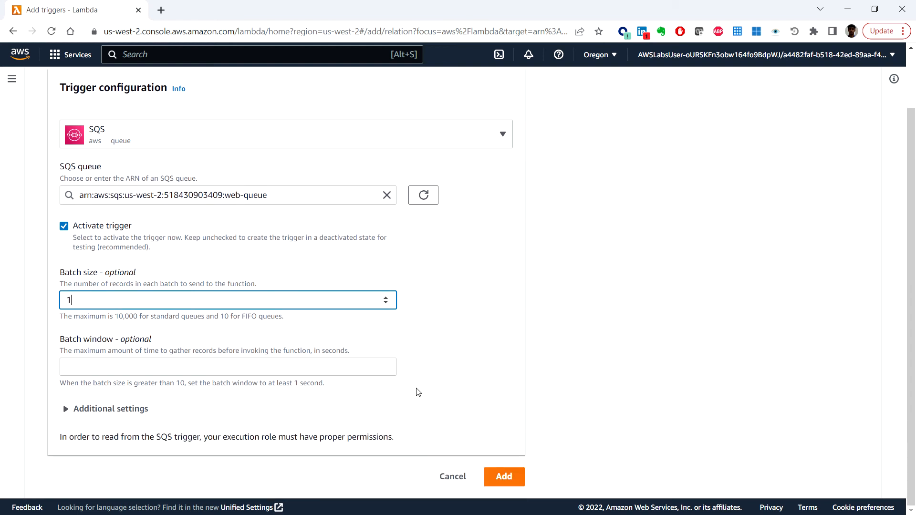
{"action": "left_click", "coordinate": [67, 409]}
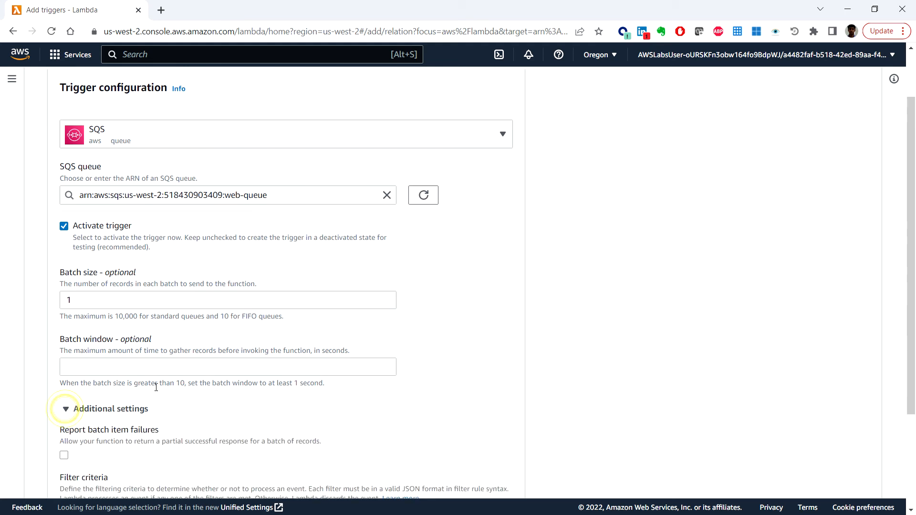
{"action": "scroll", "coordinate": [156, 387], "scroll_direction": "down", "scroll_amount": 3}
{"action": "scroll", "coordinate": [177, 390], "scroll_direction": "down", "scroll_amount": 1}
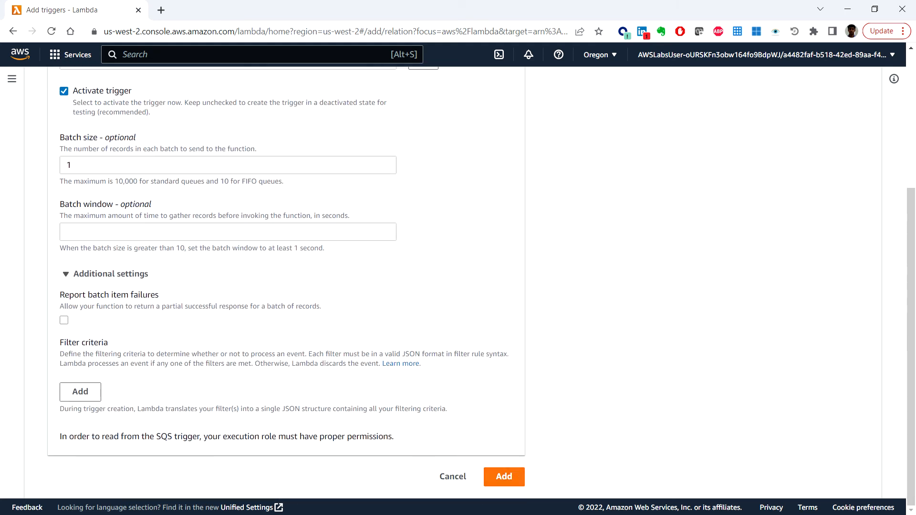
{"action": "left_click", "coordinate": [536, 474]}
{"action": "left_click", "coordinate": [510, 477]}
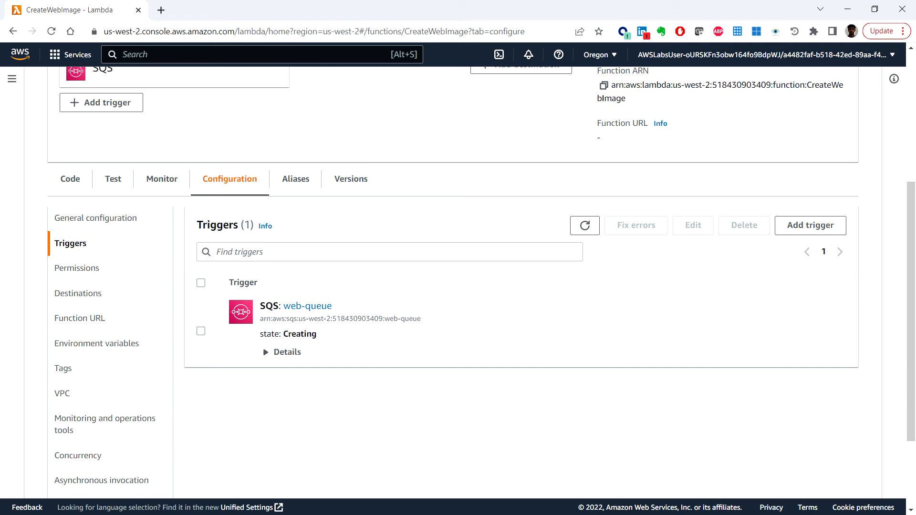
- Upload CreateWebImage.zip as the code package of the CreateWebImage function and save it
{"action": "left_click", "coordinate": [69, 186]}
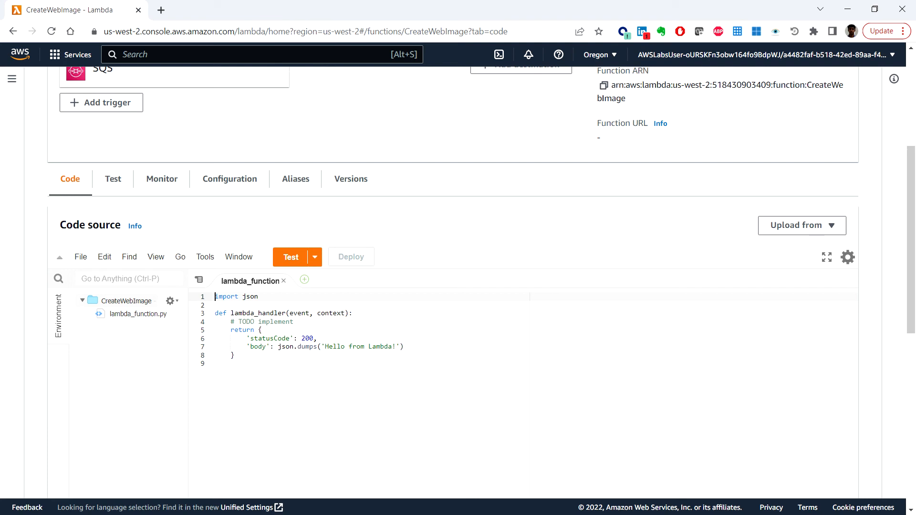
{"action": "left_click", "coordinate": [787, 228]}
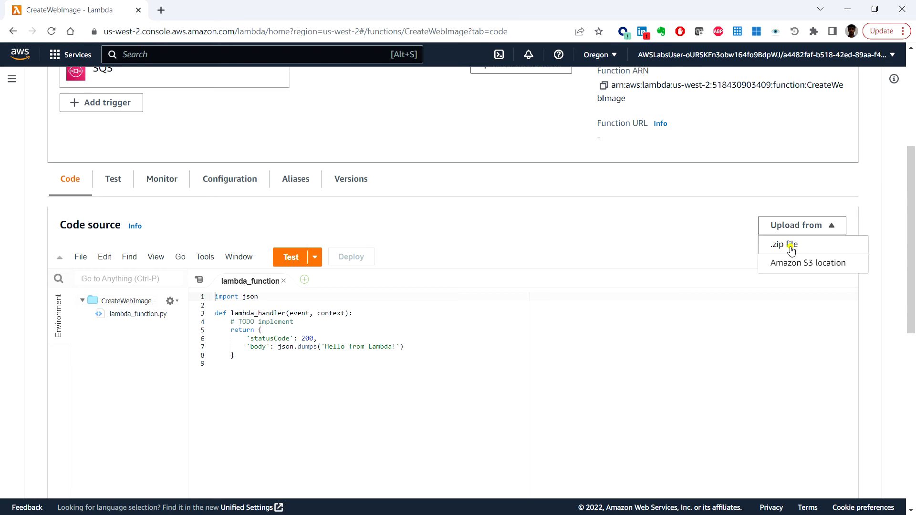
{"action": "left_click", "coordinate": [791, 246]}
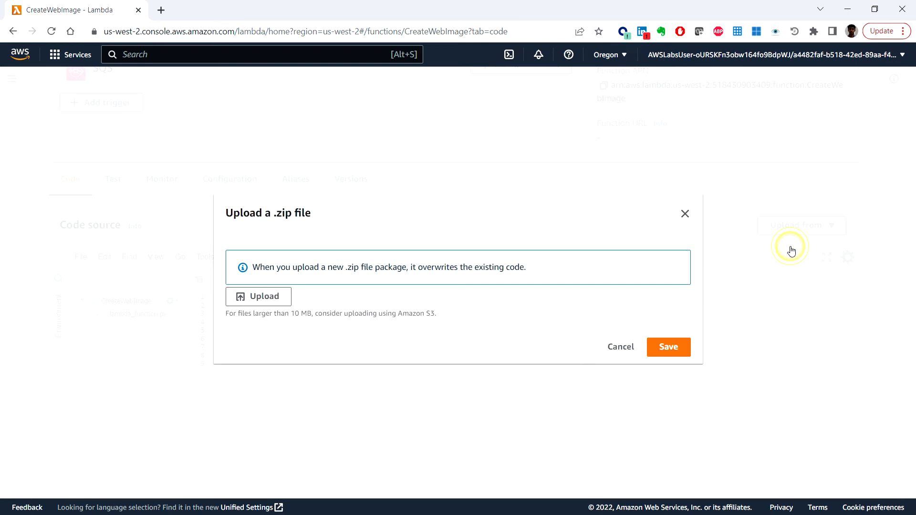
{"action": "left_click", "coordinate": [271, 297]}
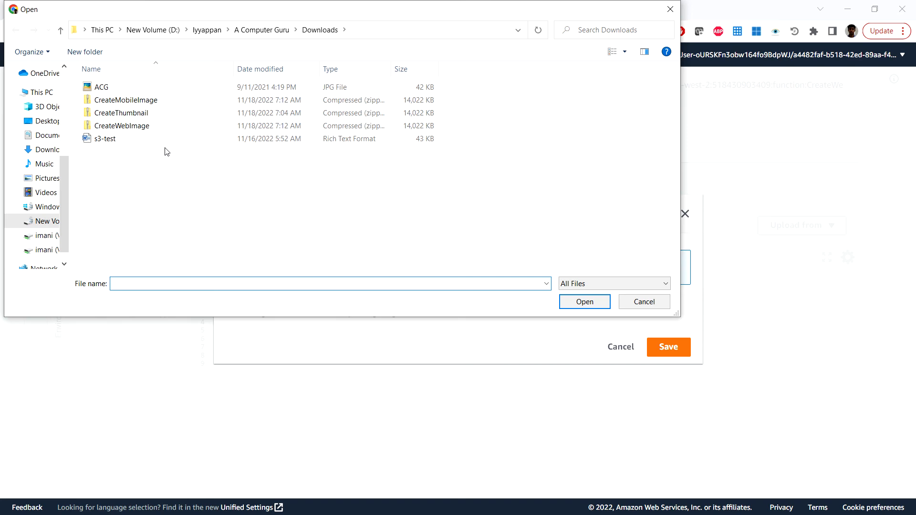
{"action": "left_click", "coordinate": [147, 126]}
{"action": "left_click", "coordinate": [583, 302]}
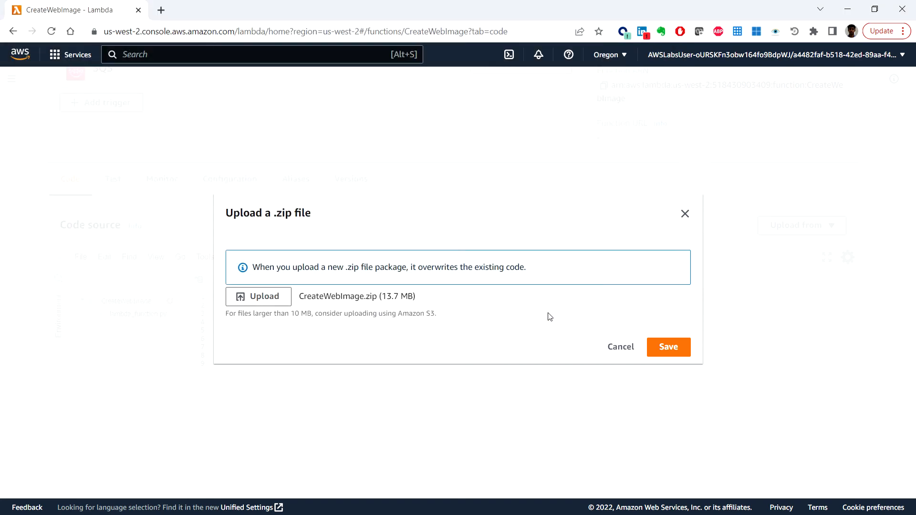
{"action": "left_click", "coordinate": [266, 296]}
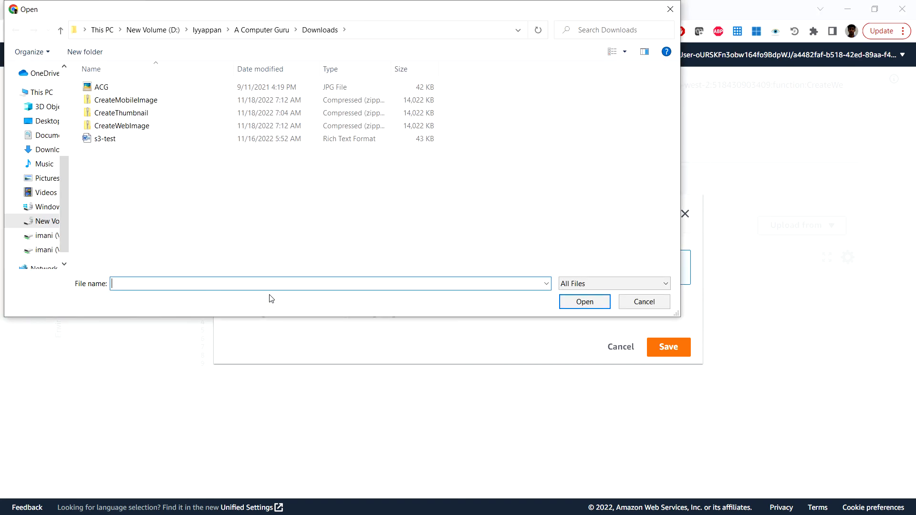
{"action": "left_click", "coordinate": [644, 302]}
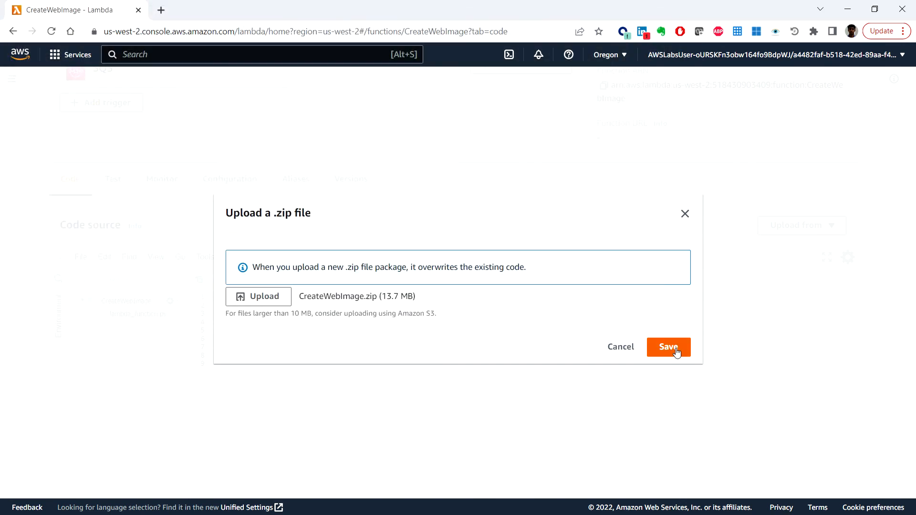
{"action": "left_click", "coordinate": [677, 351]}
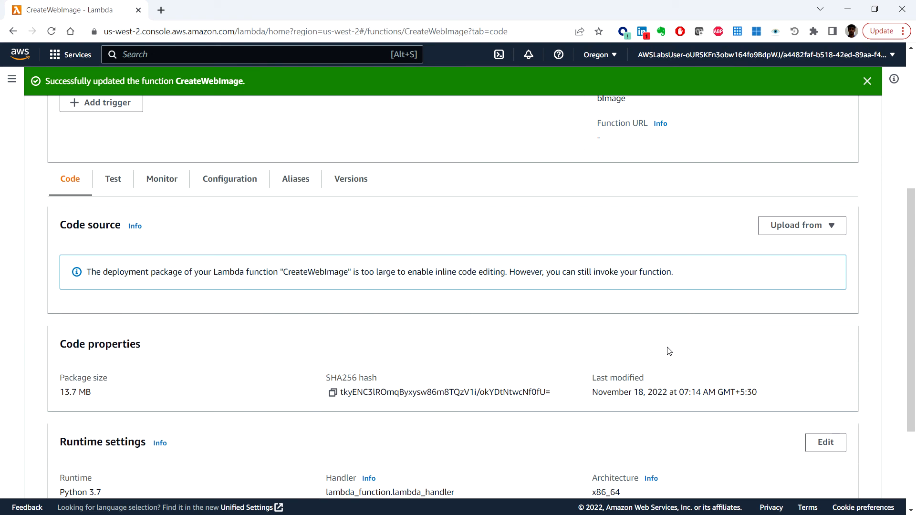
- Set the CreateWebImage function's handler to CreateWebImage.handler in the runtime settings and save
{"action": "scroll", "coordinate": [247, 316], "scroll_direction": "down", "scroll_amount": 3}
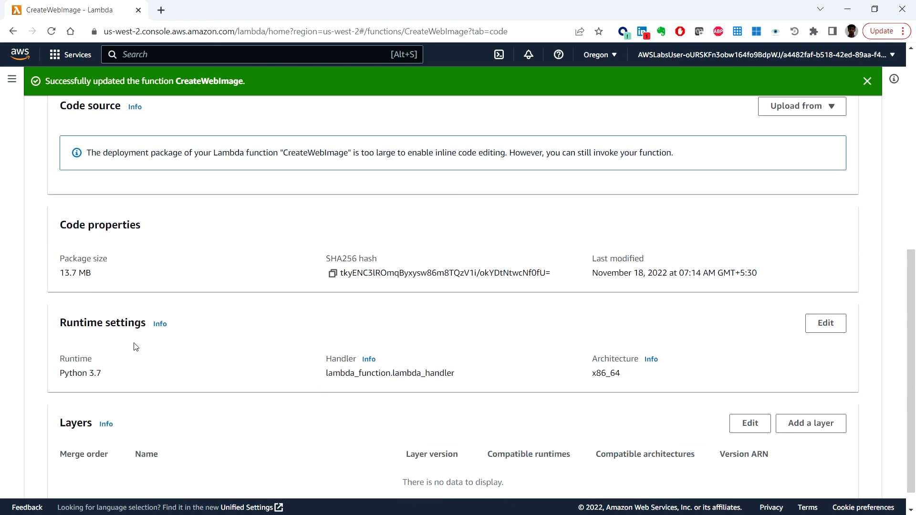
{"action": "left_click", "coordinate": [823, 325]}
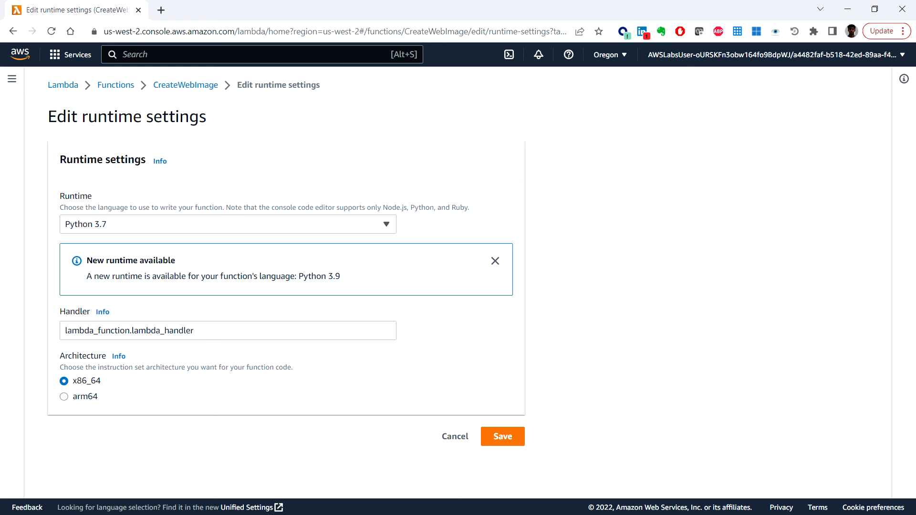
{"action": "left_click_drag", "start_coordinate": [229, 330], "coordinate": [52, 331]}
{"action": "type", "text": "CreateWebImage.handler"}
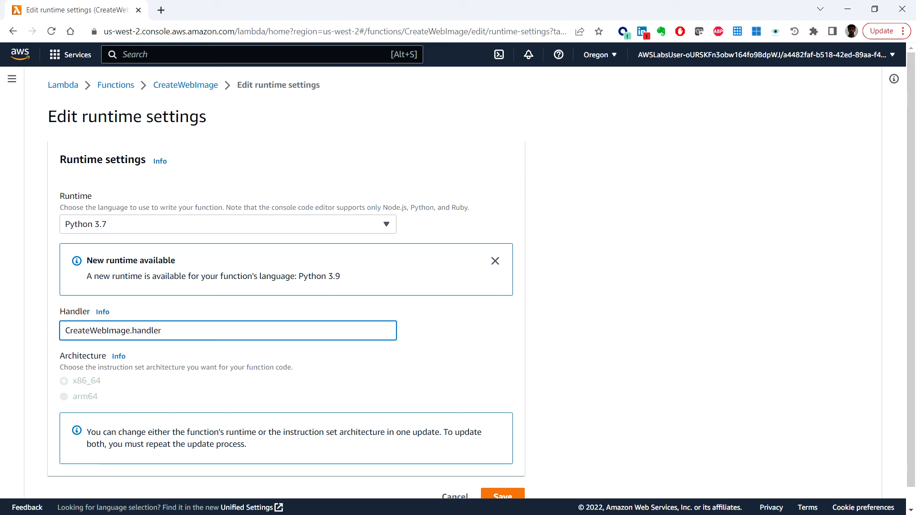
{"action": "scroll", "coordinate": [447, 369], "scroll_direction": "down", "scroll_amount": 1}
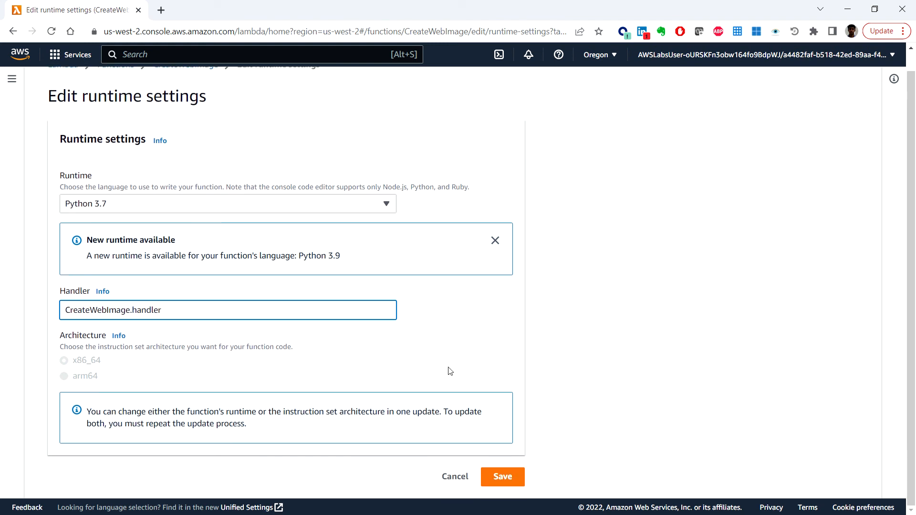
{"action": "left_click", "coordinate": [492, 475]}
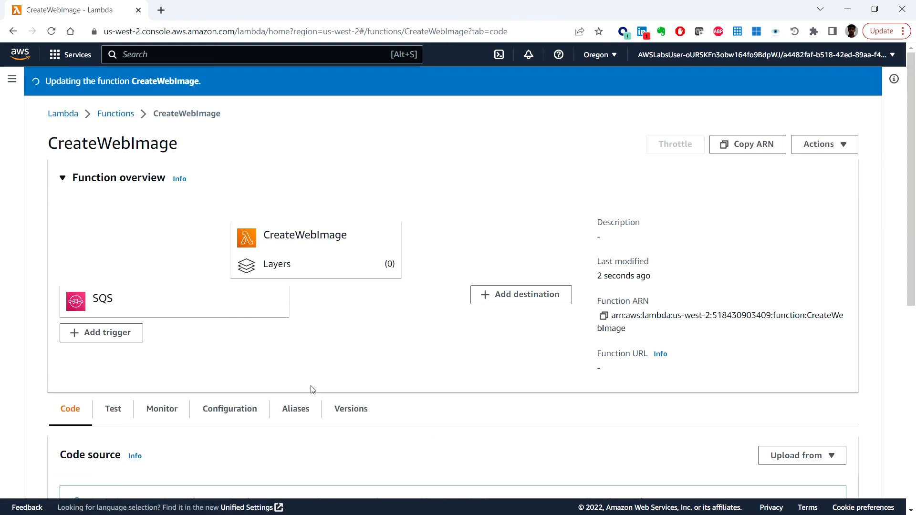
- Give CreateWebImage the description "Create a web-sized image" in its general configuration and save
{"action": "scroll", "coordinate": [282, 358], "scroll_direction": "down", "scroll_amount": 2}
{"action": "left_click", "coordinate": [237, 308]}
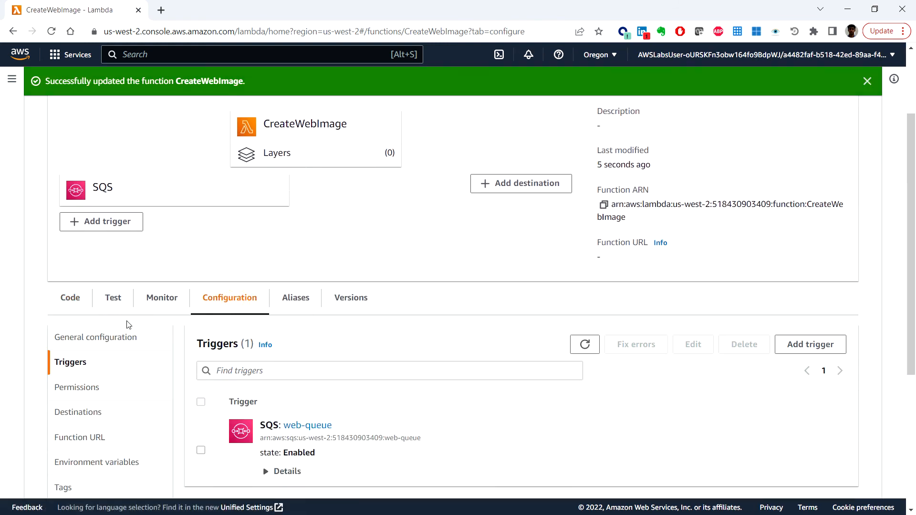
{"action": "left_click", "coordinate": [106, 339]}
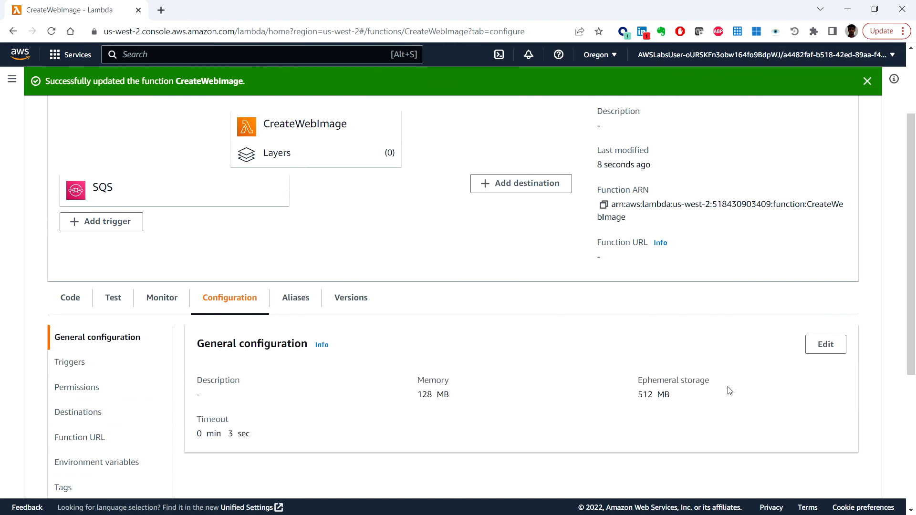
{"action": "left_click", "coordinate": [826, 345]}
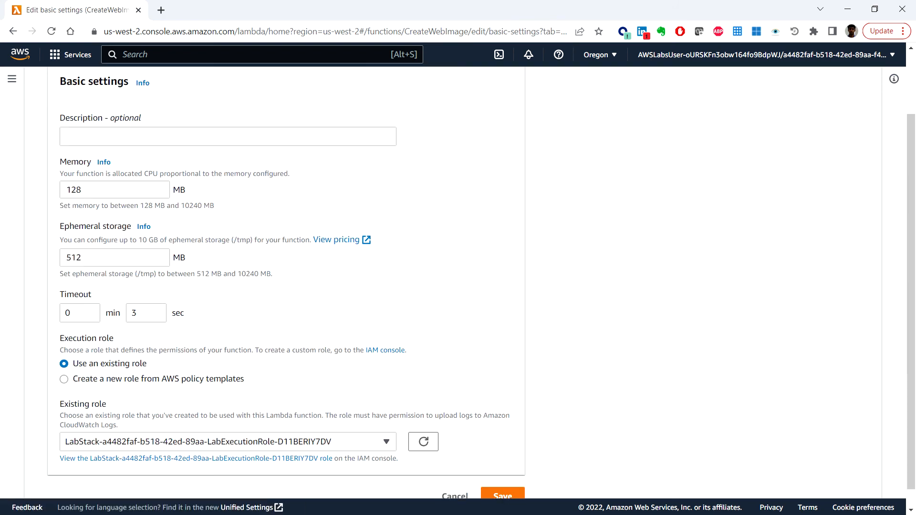
{"action": "left_click", "coordinate": [122, 135]}
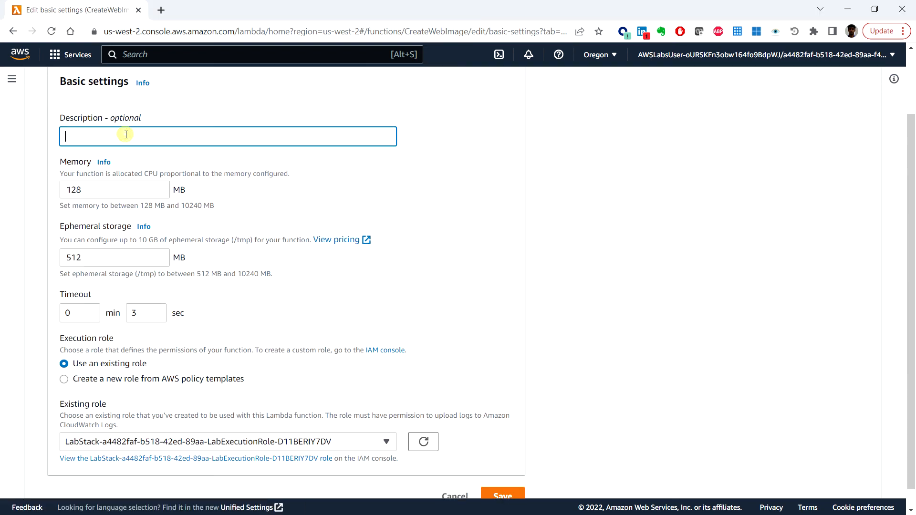
{"action": "type", "text": "Create a web-sized image"}
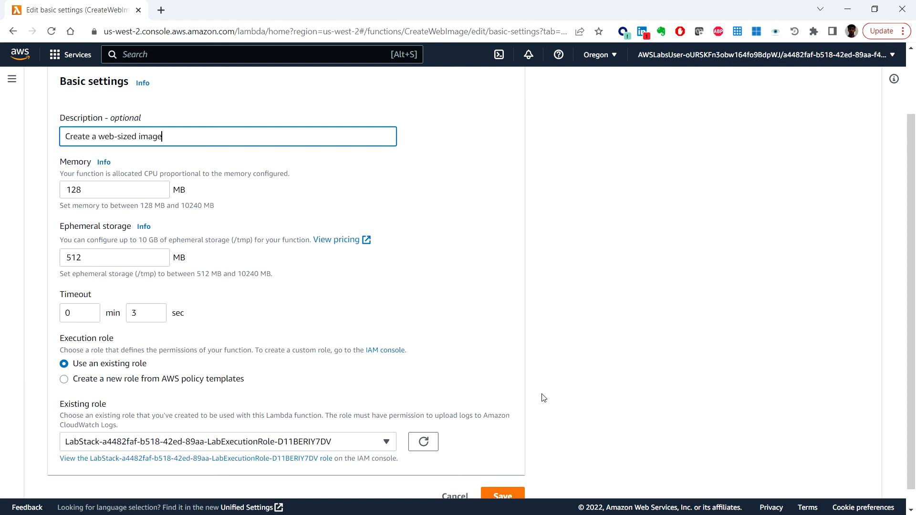
{"action": "left_click", "coordinate": [511, 497]}
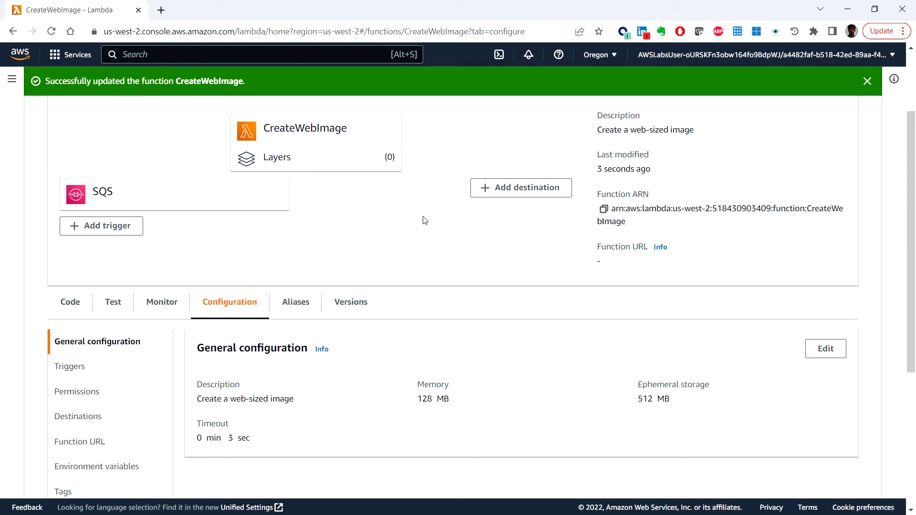
{"action": "left_click", "coordinate": [866, 82]}
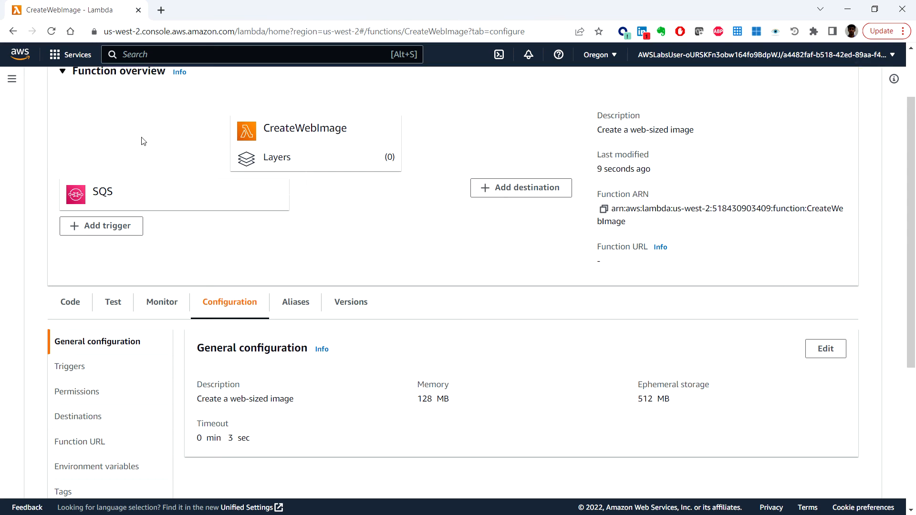
- Start a new Lambda function authored from scratch, named CreateMobileImage, with the Python 3.7 runtime
{"action": "scroll", "coordinate": [143, 139], "scroll_direction": "up", "scroll_amount": 2}
{"action": "left_click", "coordinate": [114, 91]}
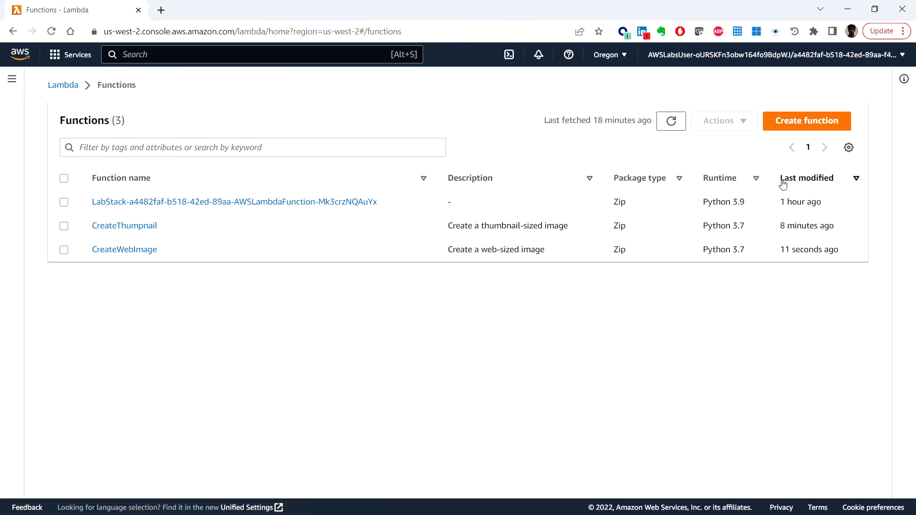
{"action": "left_click", "coordinate": [783, 128]}
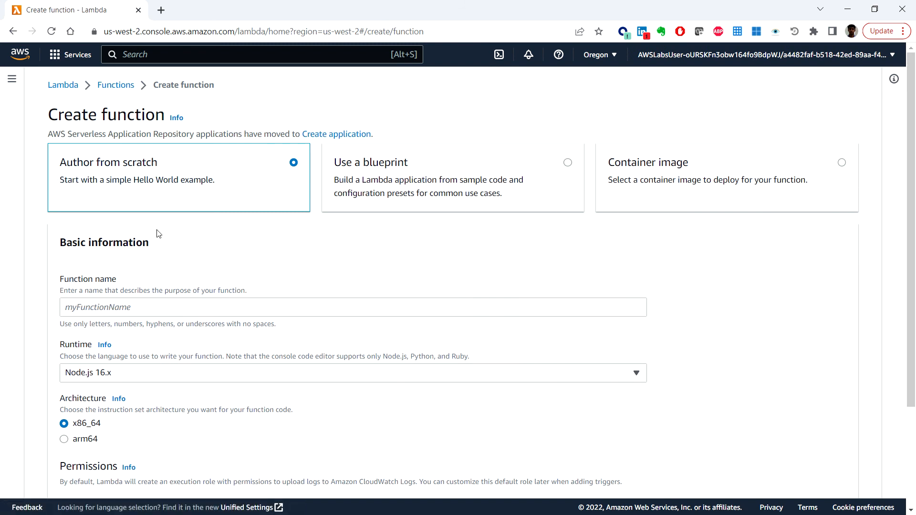
{"action": "left_click", "coordinate": [142, 309]}
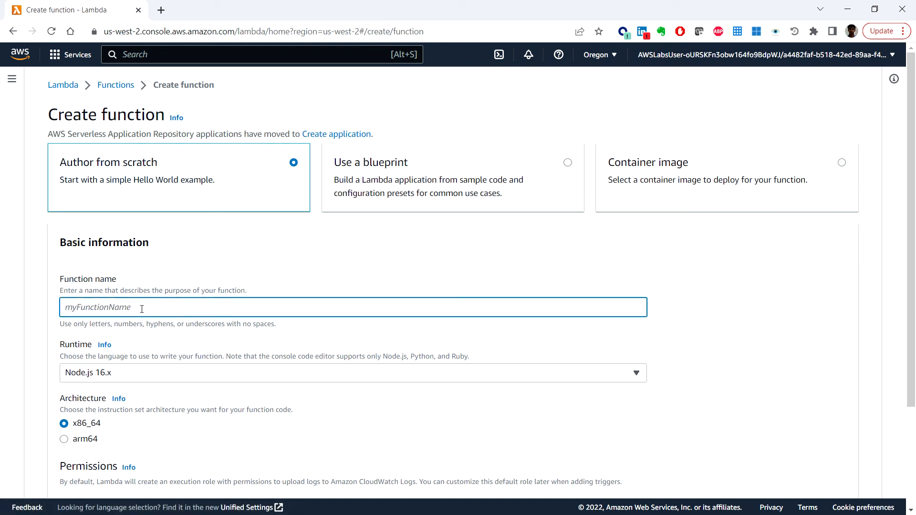
{"action": "type", "text": "CreateMobileImage"}
{"action": "left_click", "coordinate": [171, 373]}
{"action": "scroll", "coordinate": [205, 317], "scroll_direction": "down", "scroll_amount": 1}
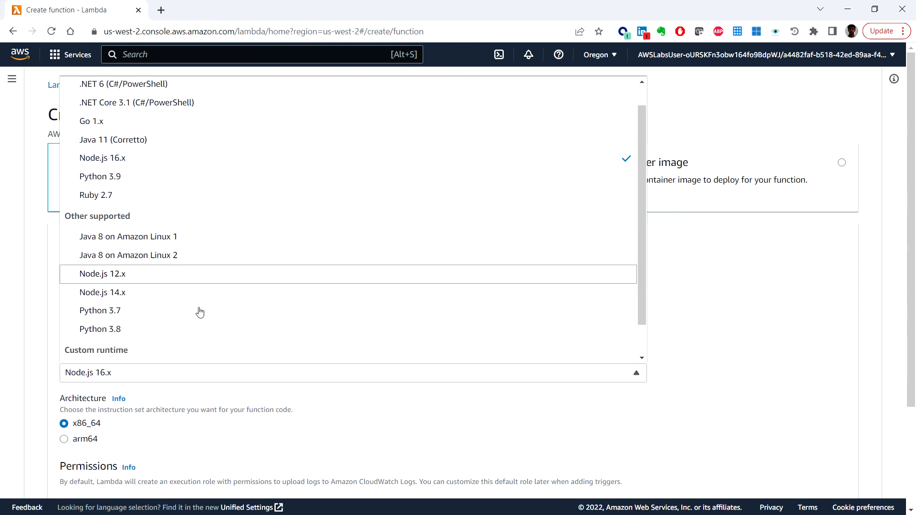
{"action": "scroll", "coordinate": [200, 312], "scroll_direction": "down", "scroll_amount": 1}
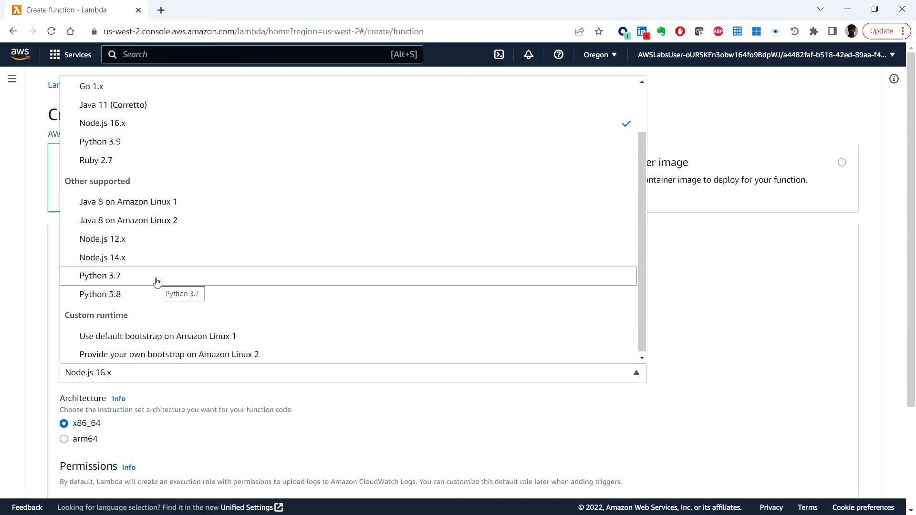
{"action": "left_click", "coordinate": [157, 282]}
- Assign the existing LabExecutionRole as the execution role and create the CreateMobileImage function
{"action": "scroll", "coordinate": [176, 380], "scroll_direction": "down", "scroll_amount": 3}
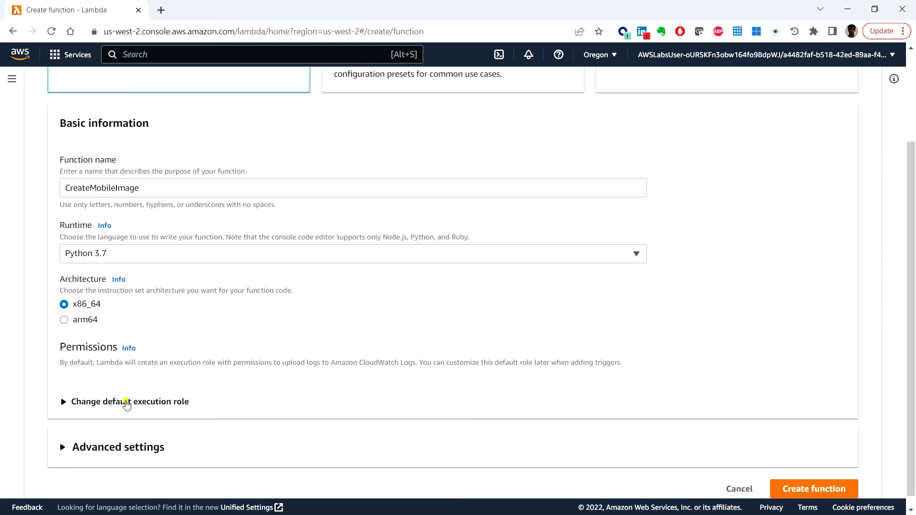
{"action": "left_click", "coordinate": [126, 403]}
{"action": "scroll", "coordinate": [213, 405], "scroll_direction": "down", "scroll_amount": 3}
{"action": "left_click", "coordinate": [116, 347]}
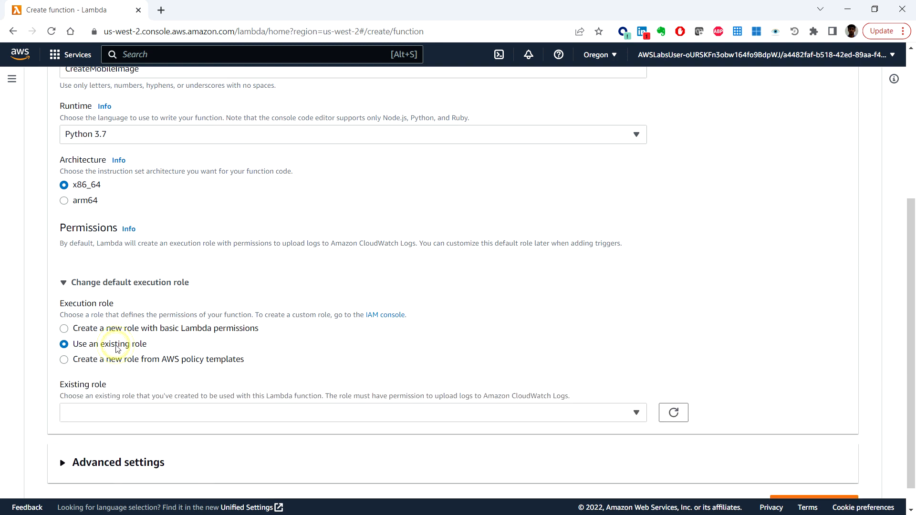
{"action": "left_click", "coordinate": [218, 417]}
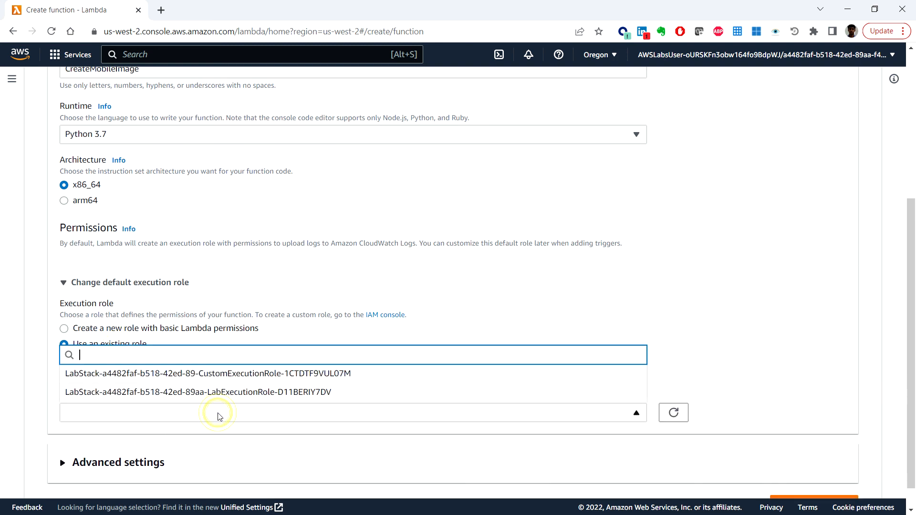
{"action": "left_click", "coordinate": [239, 393]}
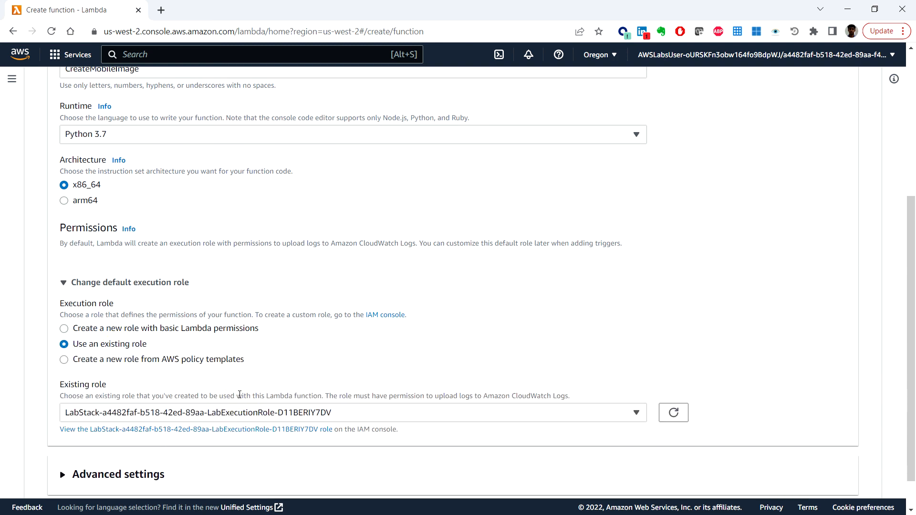
{"action": "scroll", "coordinate": [286, 422], "scroll_direction": "down", "scroll_amount": 2}
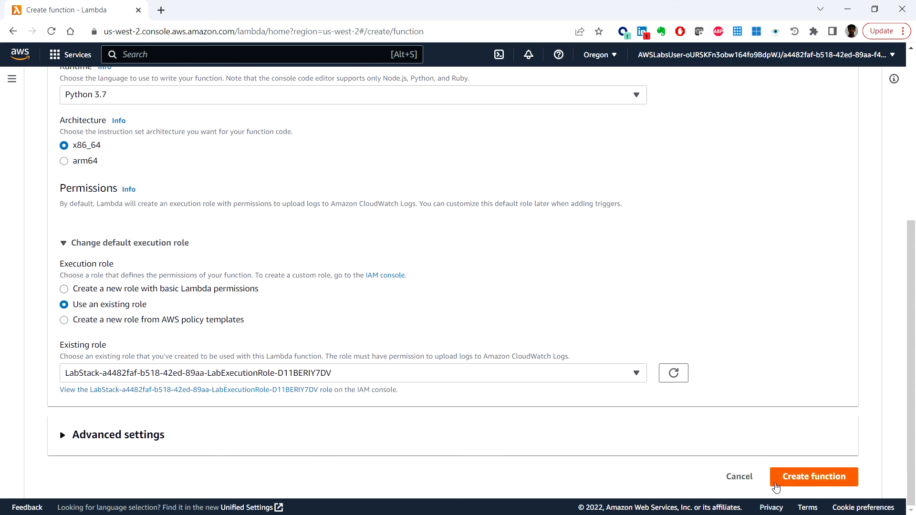
{"action": "left_click", "coordinate": [807, 478]}
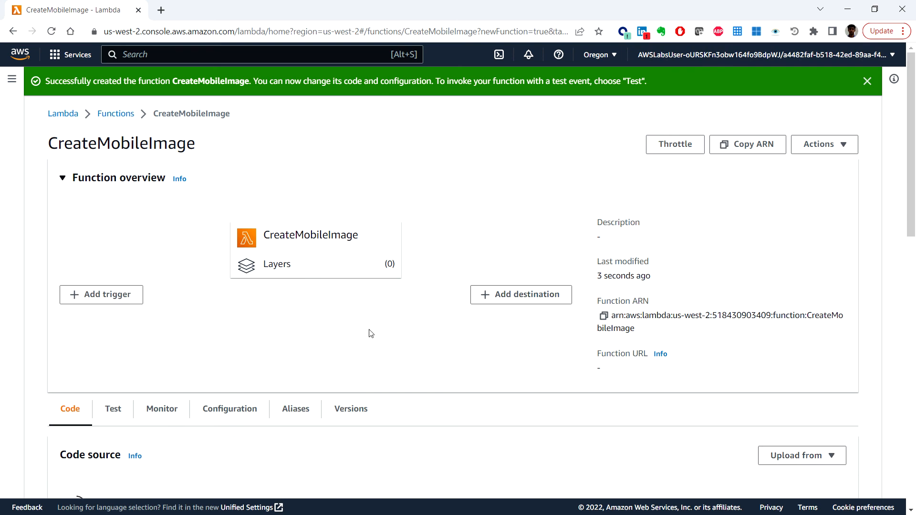
- Start a new trigger for CreateMobileImage with SQS as the source and mobile-queue as the queue
{"action": "left_click", "coordinate": [121, 300]}
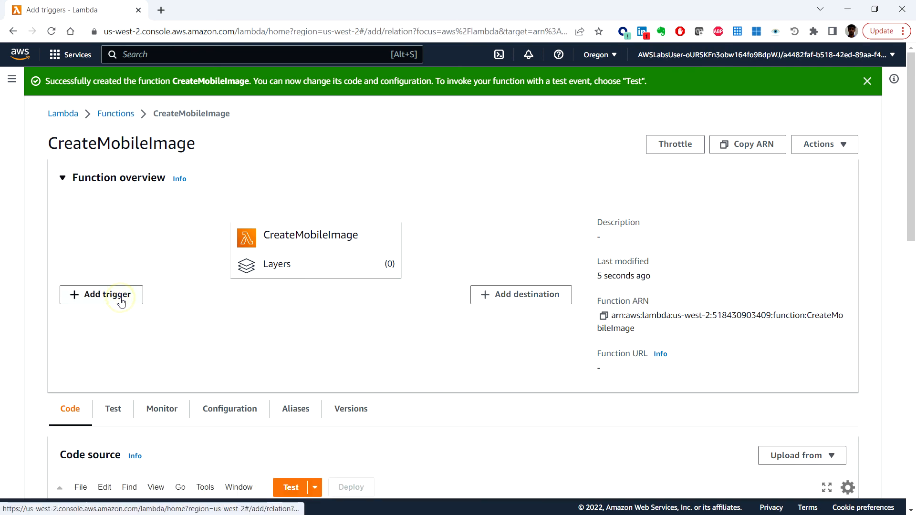
{"action": "left_click", "coordinate": [151, 191]}
{"action": "scroll", "coordinate": [134, 374], "scroll_direction": "down", "scroll_amount": 5}
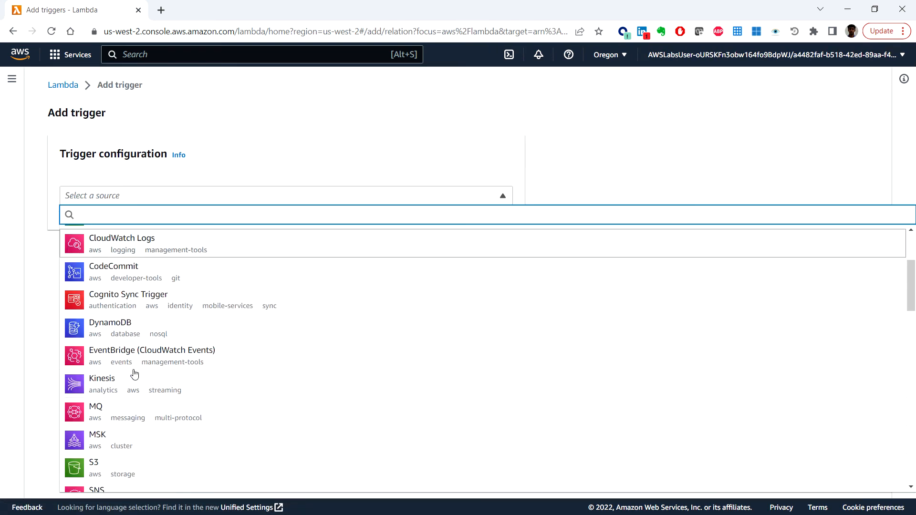
{"action": "left_click", "coordinate": [129, 419]}
{"action": "left_click", "coordinate": [157, 262]}
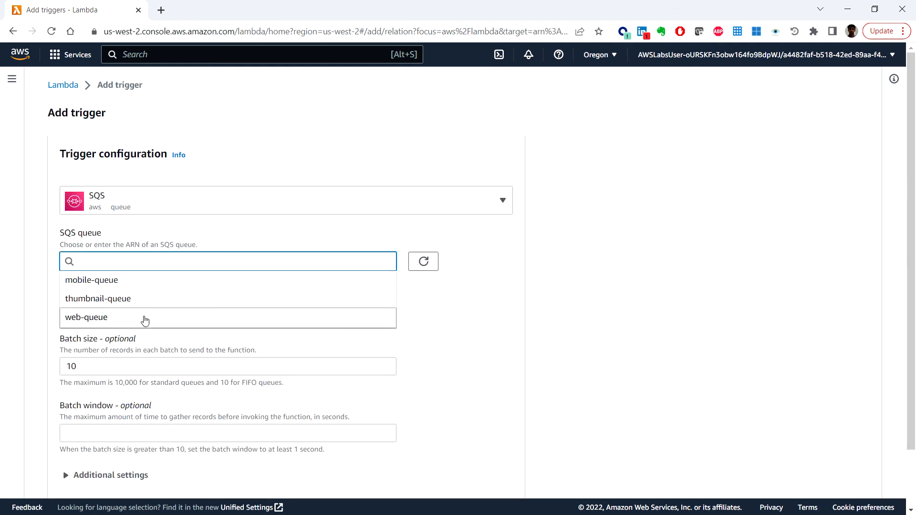
{"action": "left_click", "coordinate": [154, 286]}
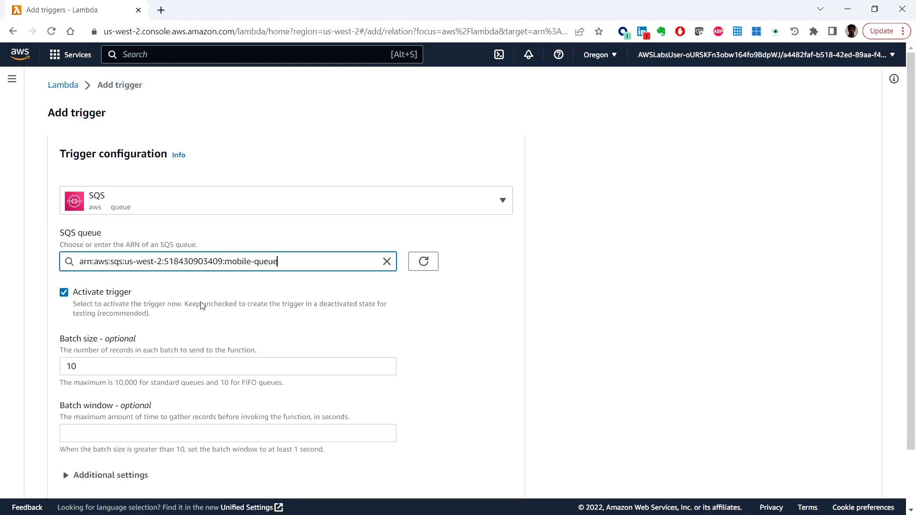
- Add the activated mobile-queue SQS trigger to CreateMobileImage, keeping the batch size of 10
{"action": "scroll", "coordinate": [451, 372], "scroll_direction": "down", "scroll_amount": 2}
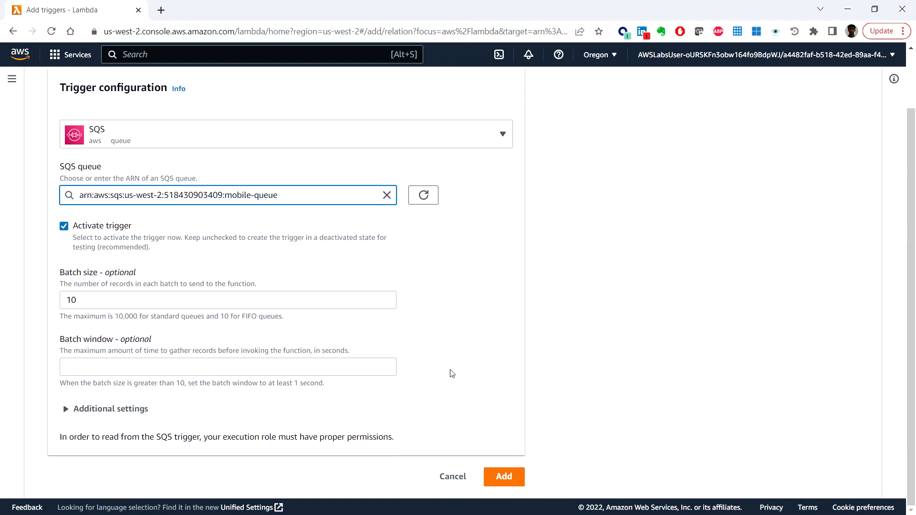
{"action": "left_click", "coordinate": [503, 477]}
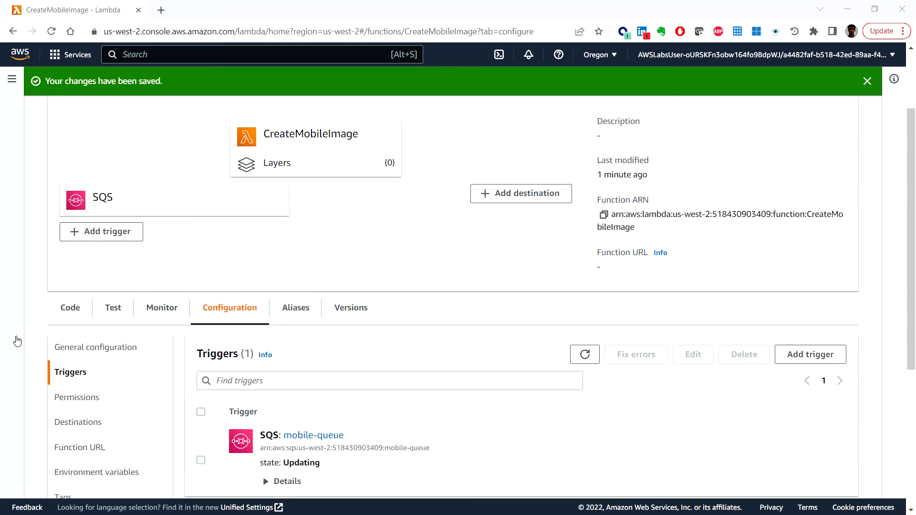
- Upload CreateMobileImage.zip from the Downloads folder as the CreateMobileImage function's code and save
{"action": "left_click", "coordinate": [75, 314]}
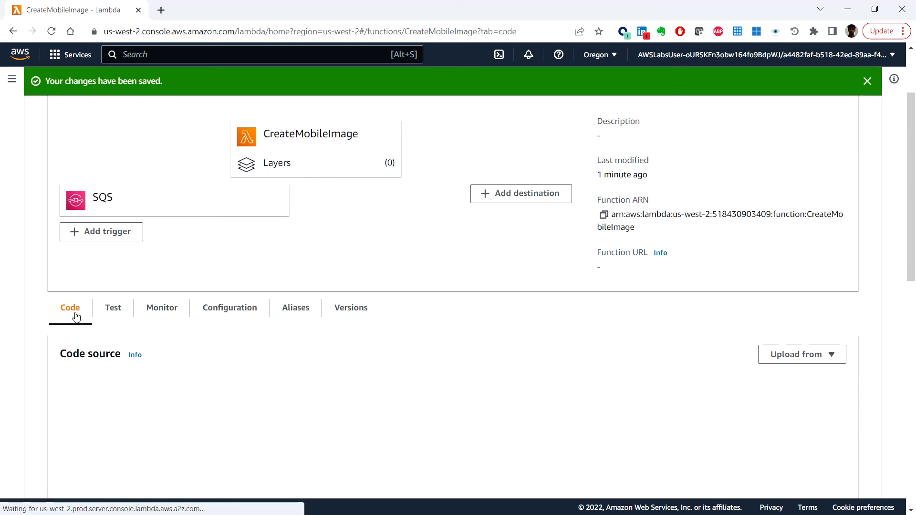
{"action": "left_click", "coordinate": [826, 361]}
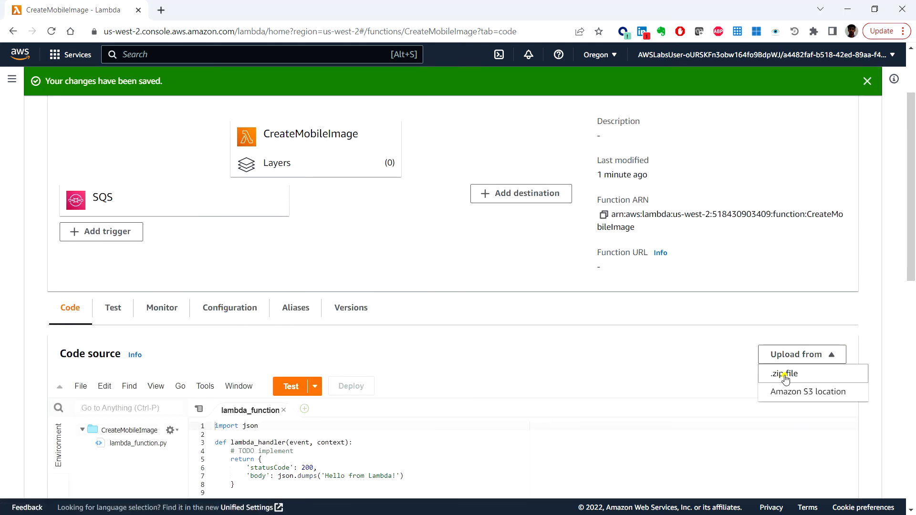
{"action": "left_click", "coordinate": [790, 373]}
{"action": "left_click", "coordinate": [278, 298]}
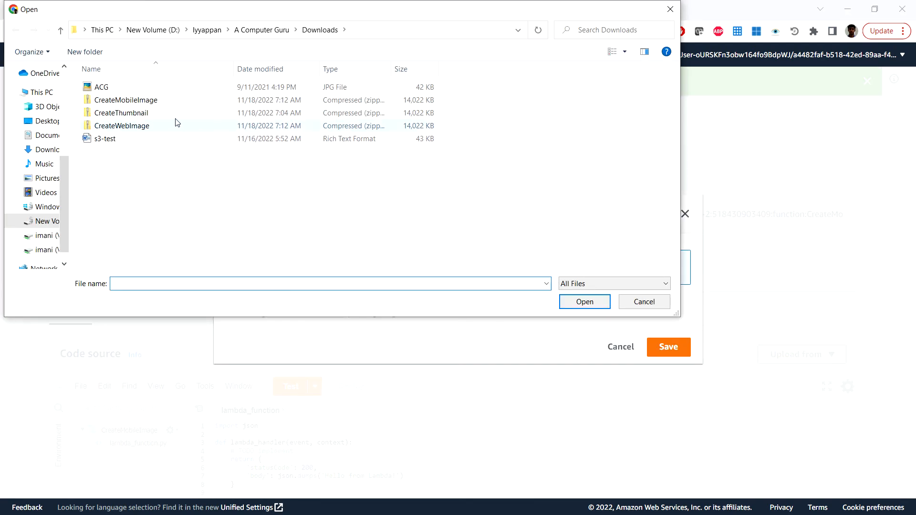
{"action": "left_click", "coordinate": [174, 104]}
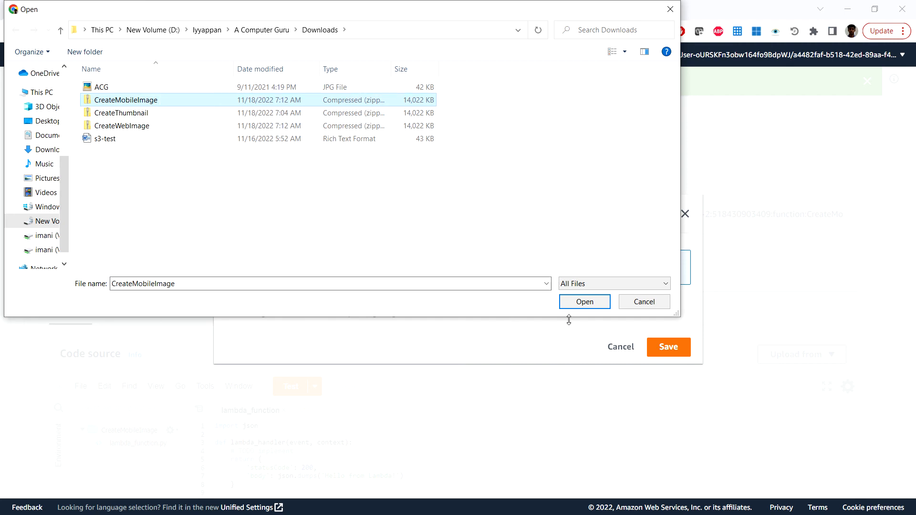
{"action": "left_click", "coordinate": [587, 304]}
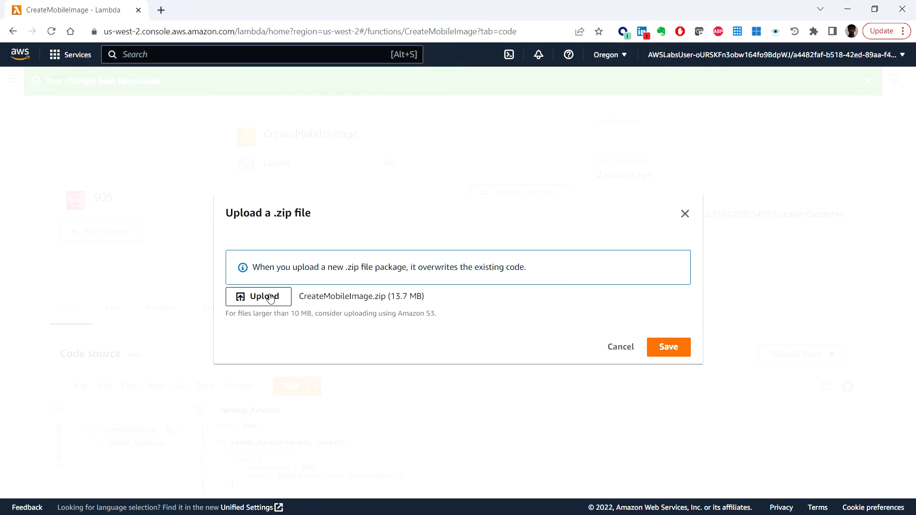
{"action": "left_click", "coordinate": [652, 347]}
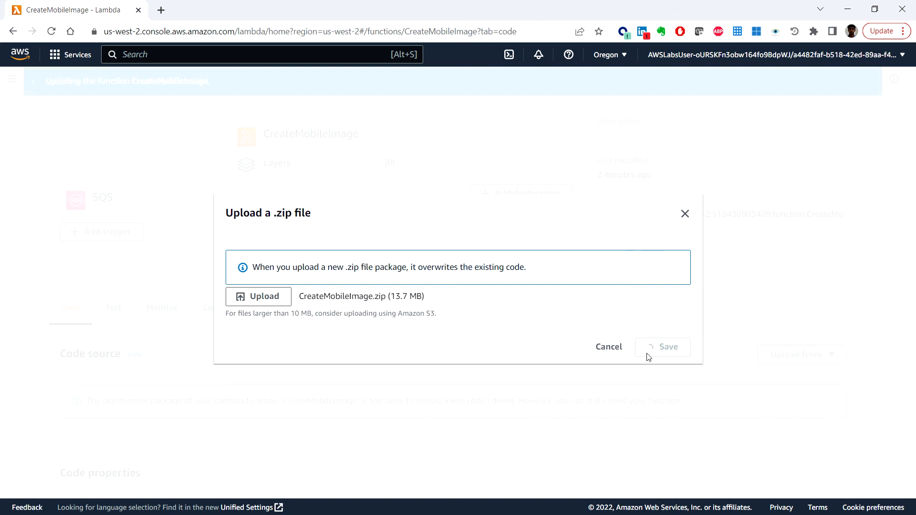
- Set the handler in CreateMobileImage's runtime settings to CreateMobileImage.handler and save
{"action": "scroll", "coordinate": [402, 376], "scroll_direction": "down", "scroll_amount": 5}
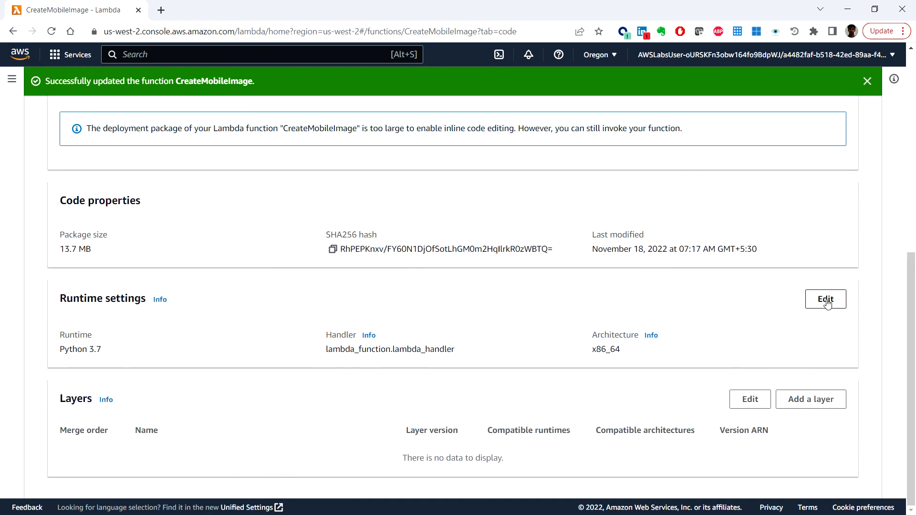
{"action": "left_click", "coordinate": [826, 301]}
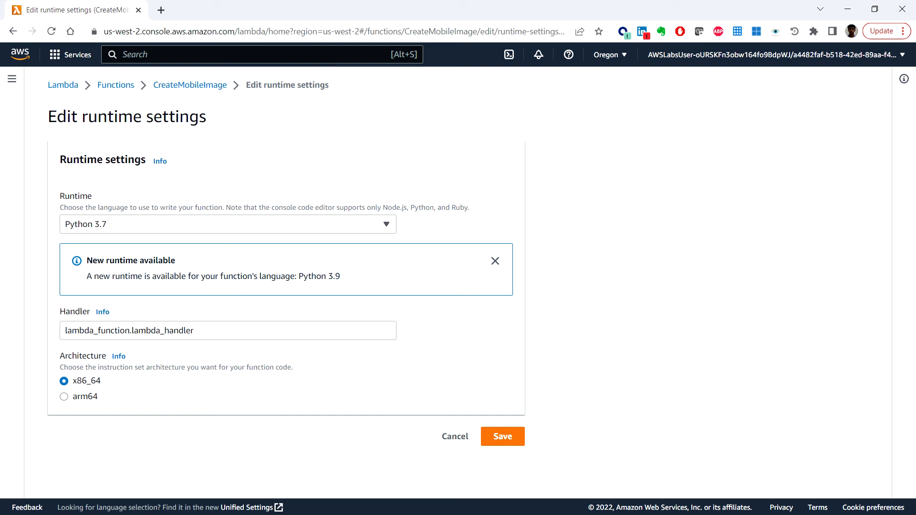
{"action": "left_click_drag", "start_coordinate": [220, 330], "coordinate": [57, 330]}
{"action": "type", "text": "CreateMobileImage.handler"}
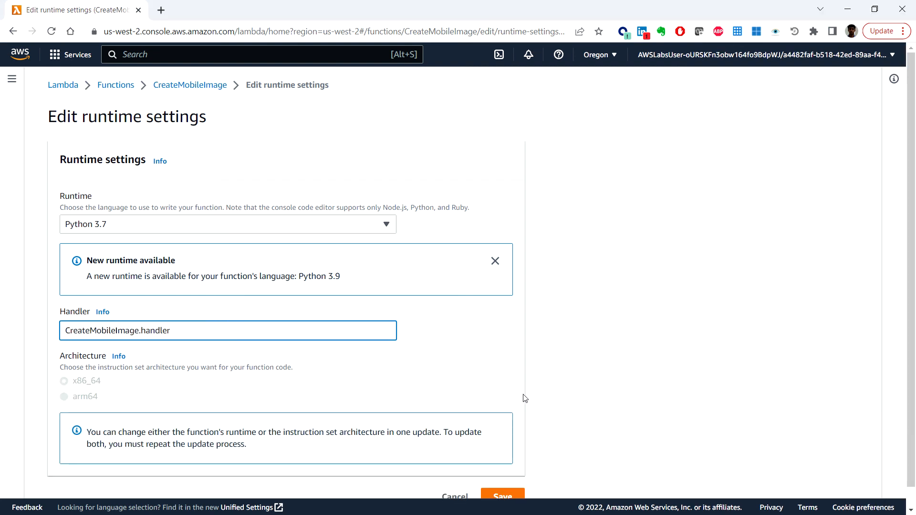
{"action": "scroll", "coordinate": [525, 398], "scroll_direction": "down", "scroll_amount": 1}
{"action": "left_click", "coordinate": [506, 477]}
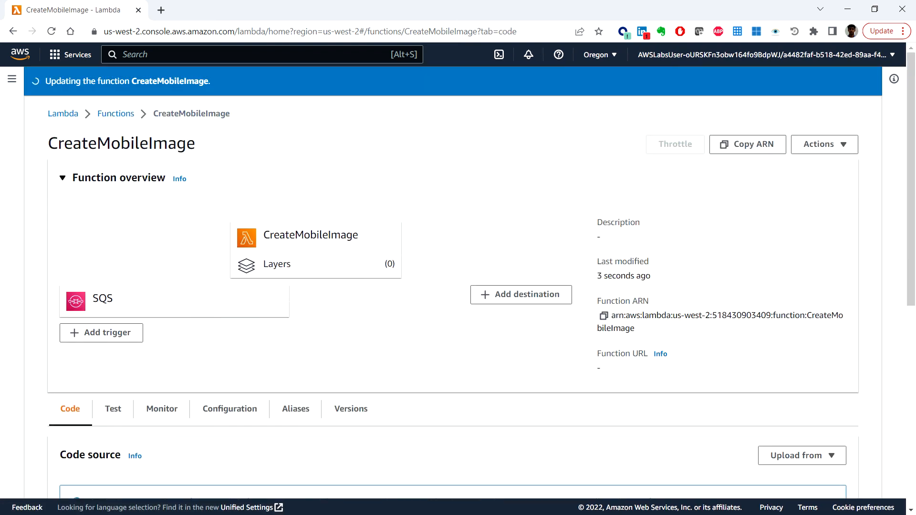
- Give CreateMobileImage the description "Create a mobile-sized image" in its general configuration and save
{"action": "scroll", "coordinate": [286, 363], "scroll_direction": "down", "scroll_amount": 2}
{"action": "left_click", "coordinate": [229, 299]}
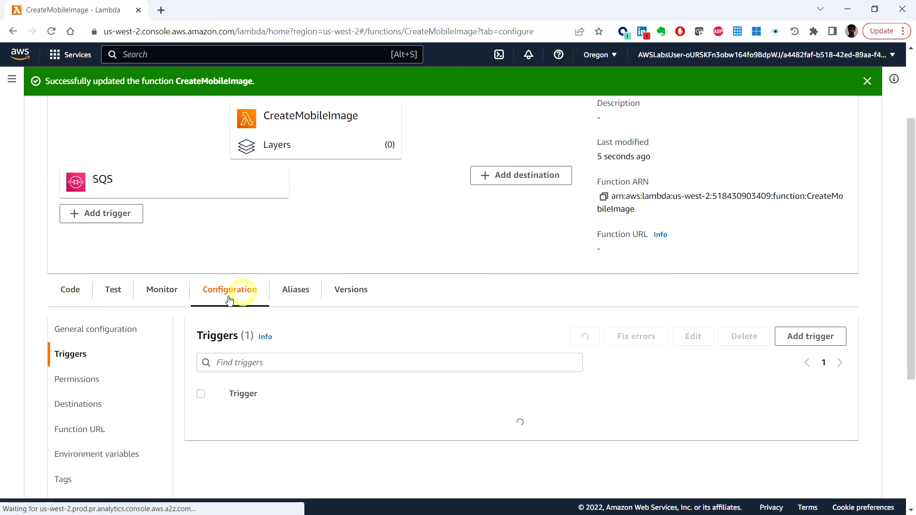
{"action": "left_click", "coordinate": [94, 329]}
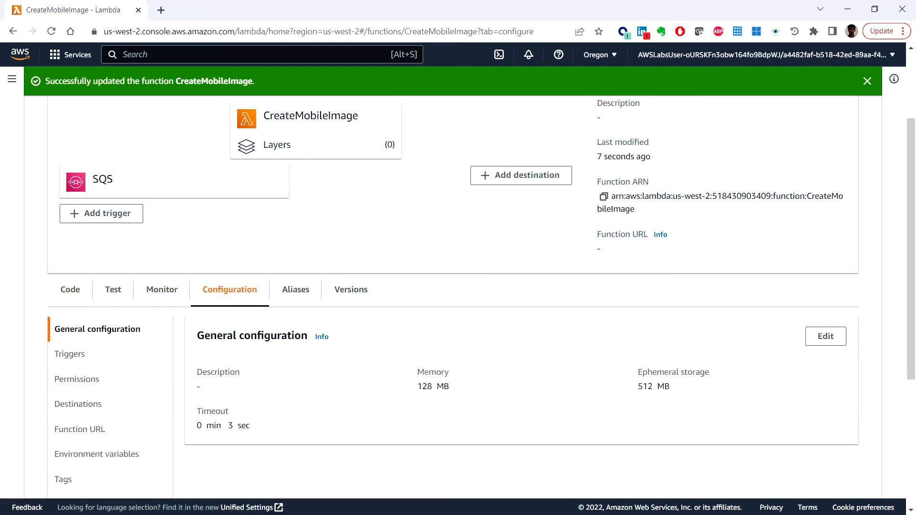
{"action": "left_click", "coordinate": [817, 337]}
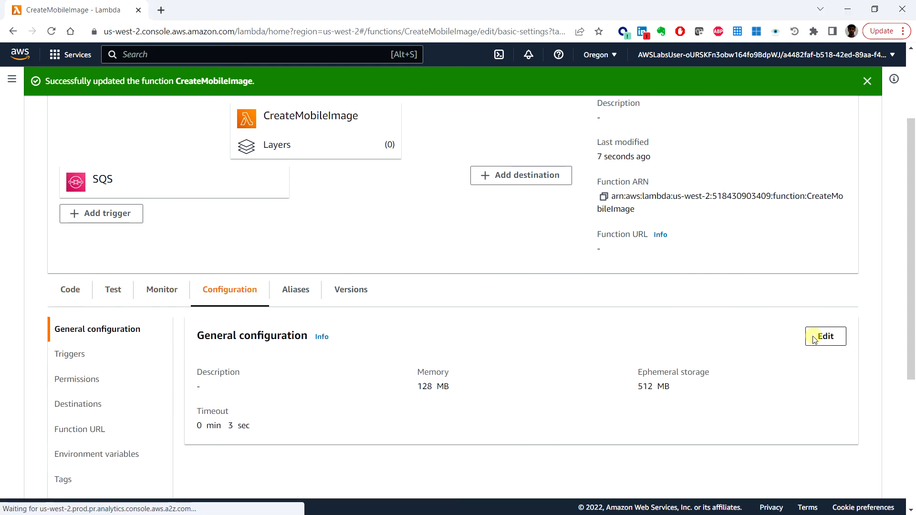
{"action": "left_click", "coordinate": [160, 136]}
{"action": "type", "text": "Create a mobile-sized image"}
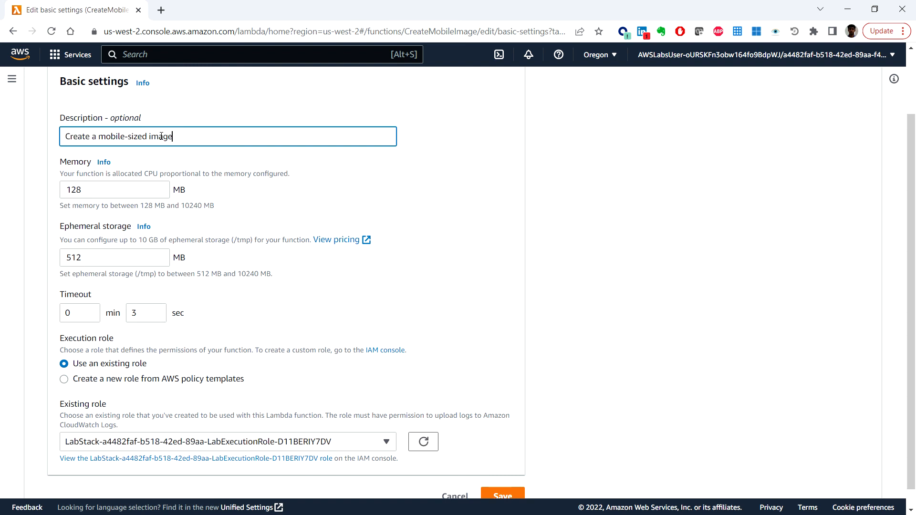
{"action": "left_click", "coordinate": [511, 494]}
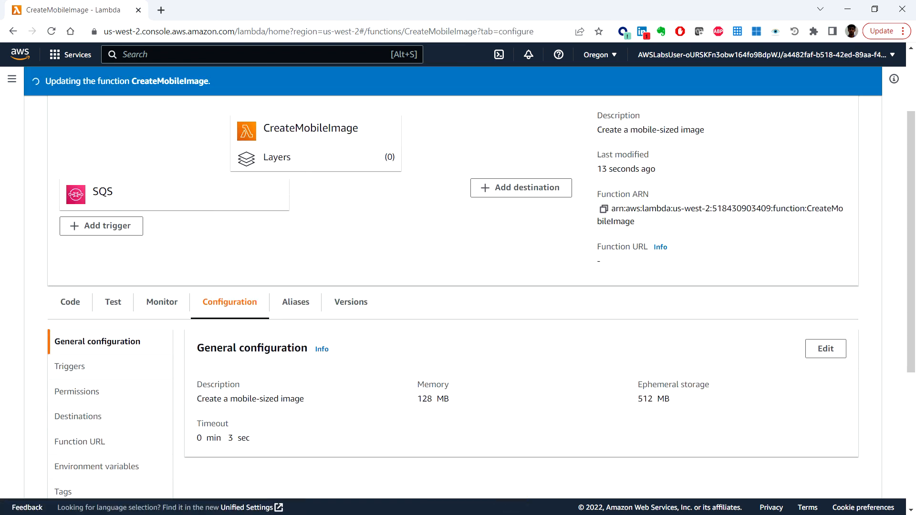